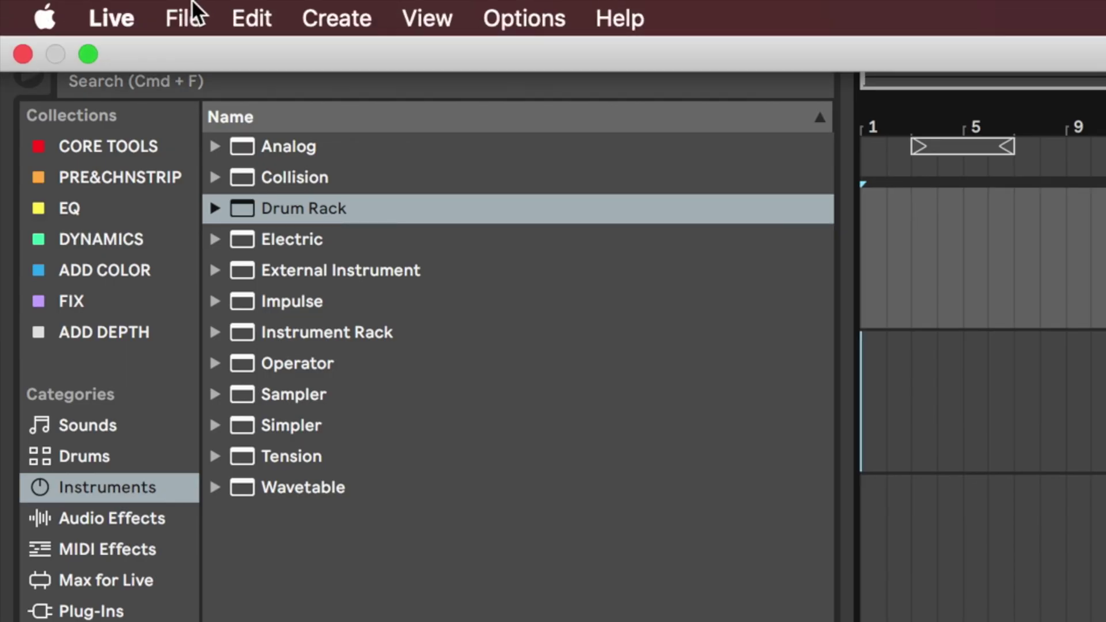
- Save the set as 'Custom Click' and load a Drum Rack from Instruments onto a new track
left_click(191, 15)
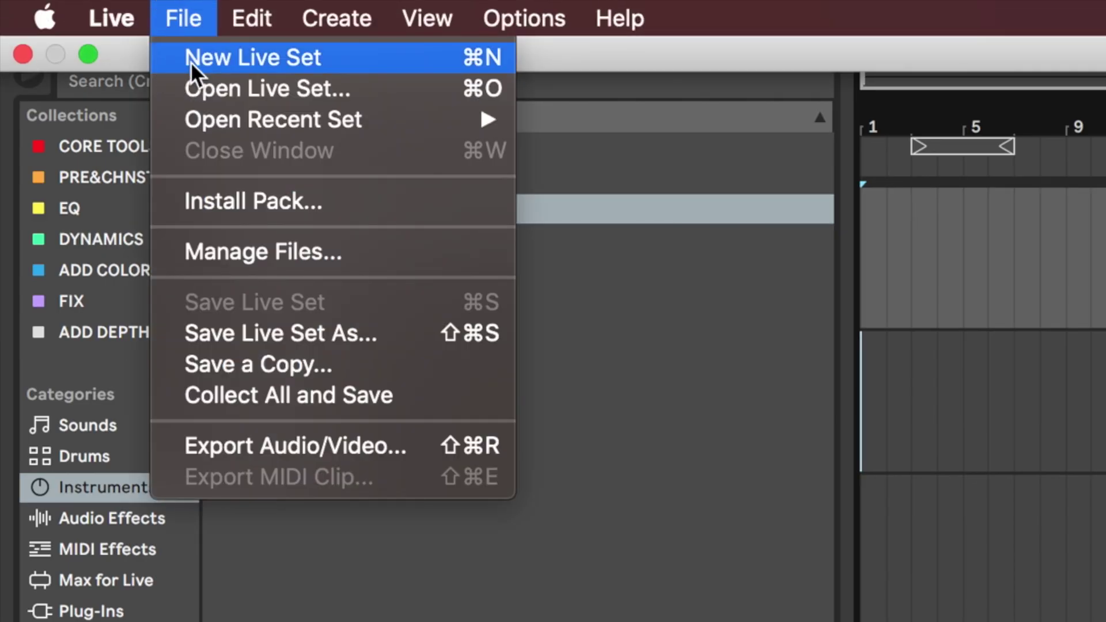
left_click(186, 18)
left_click(269, 331)
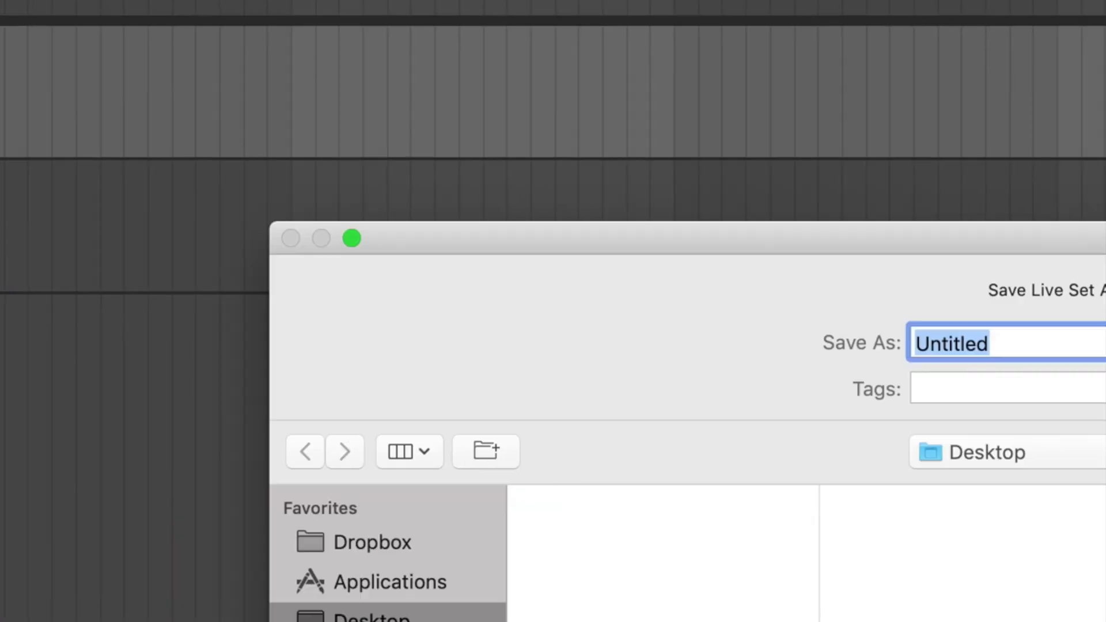
type("Custom Click")
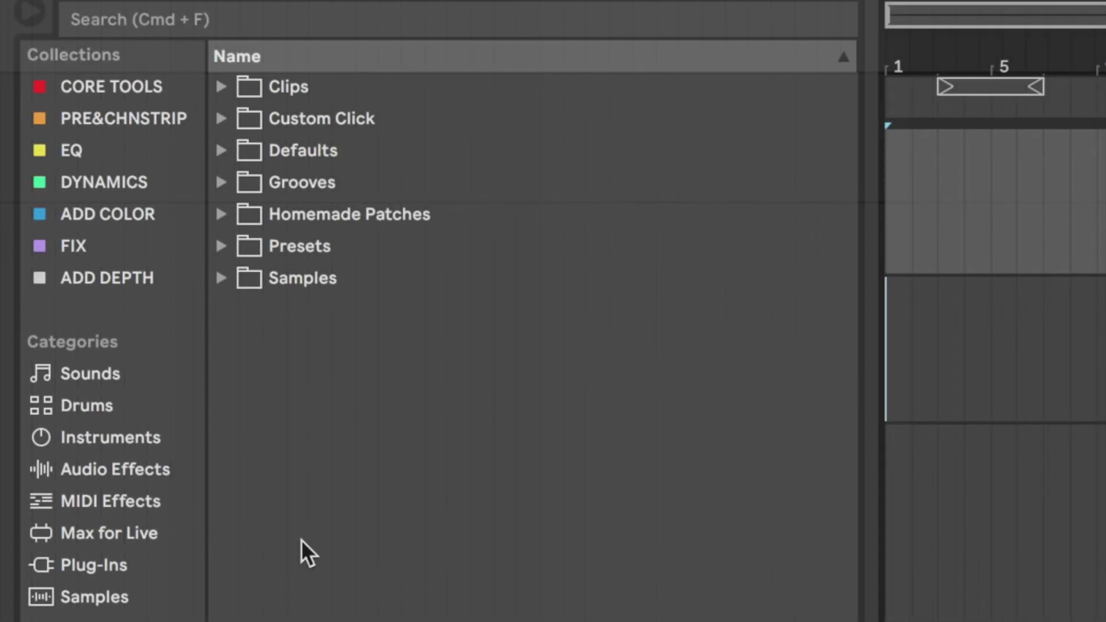
left_click(123, 437)
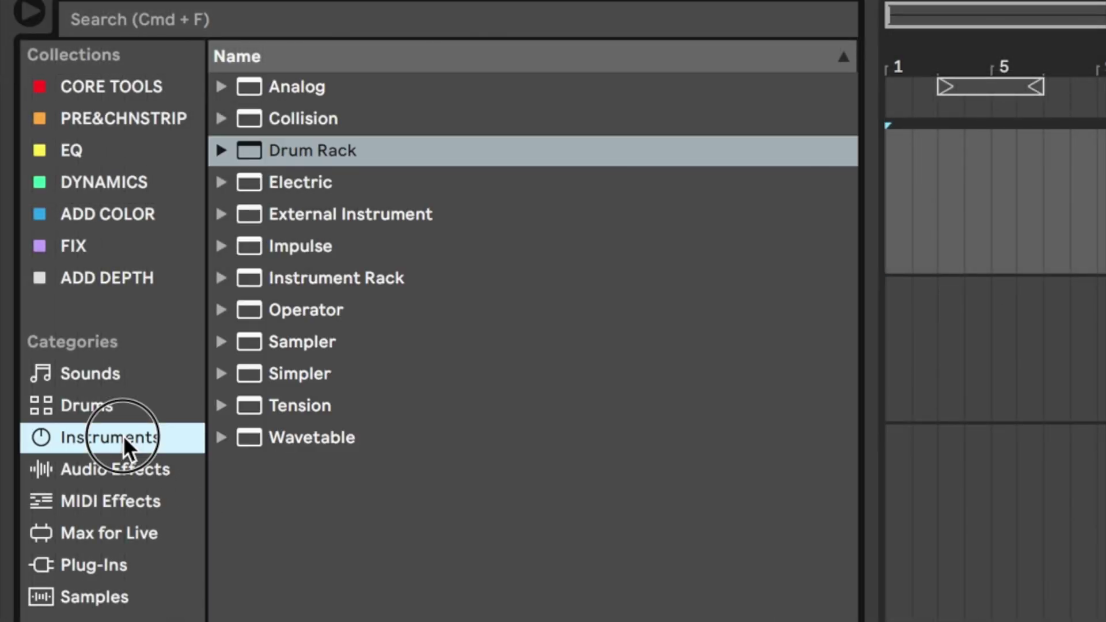
double_click(319, 144)
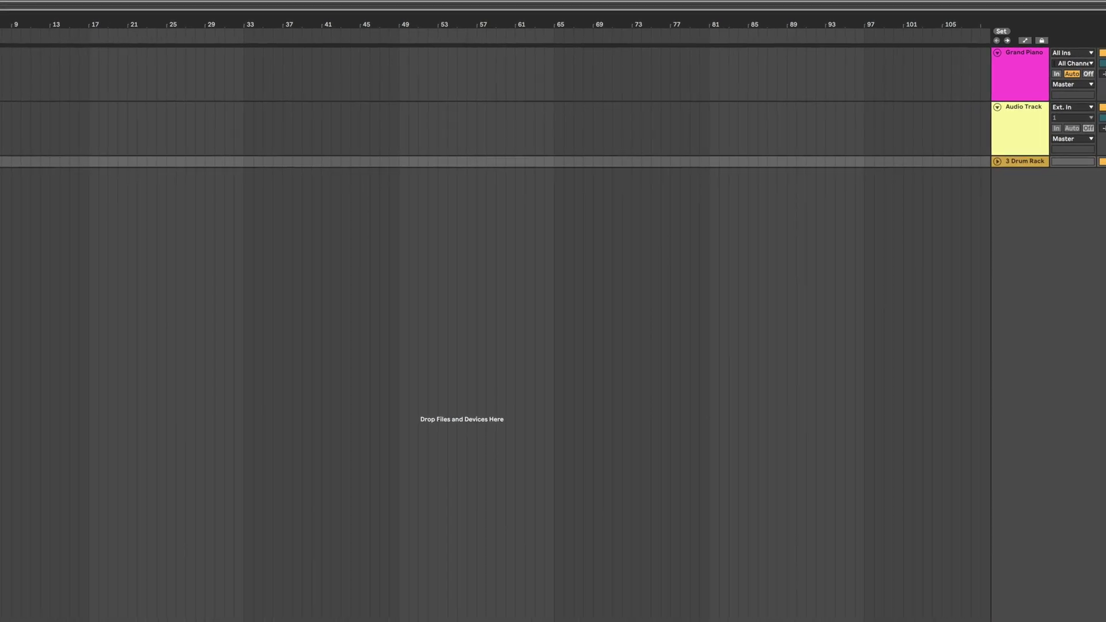
- Rename track 3 (Drum Rack) to CLICK and give it the white colour swatch
left_click(1051, 147)
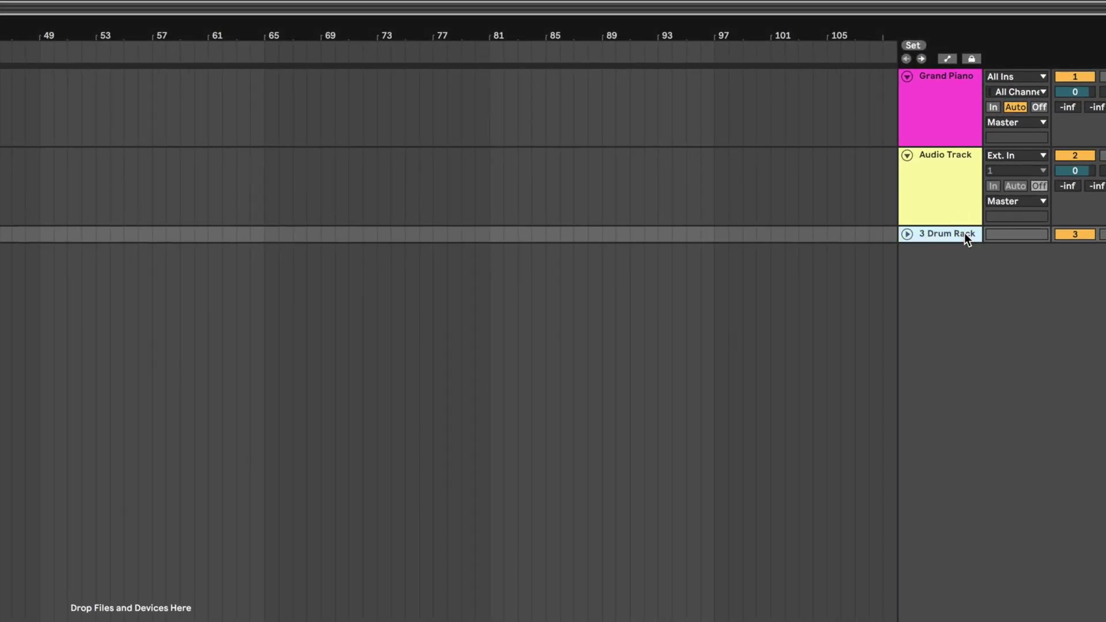
key("super+r")
type("CLICK")
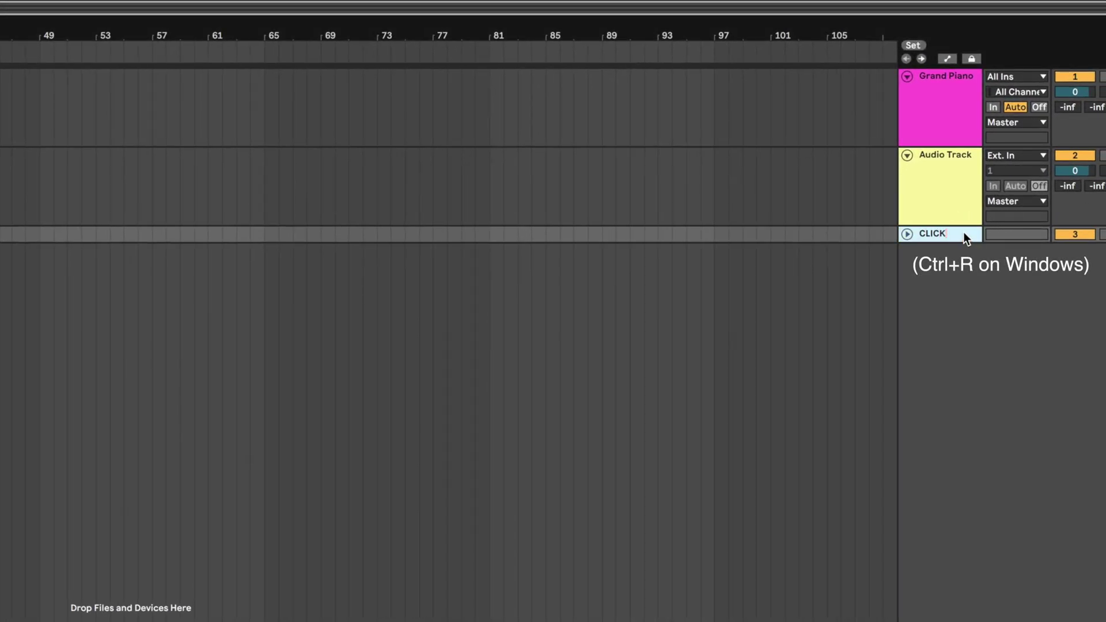
right_click(963, 232)
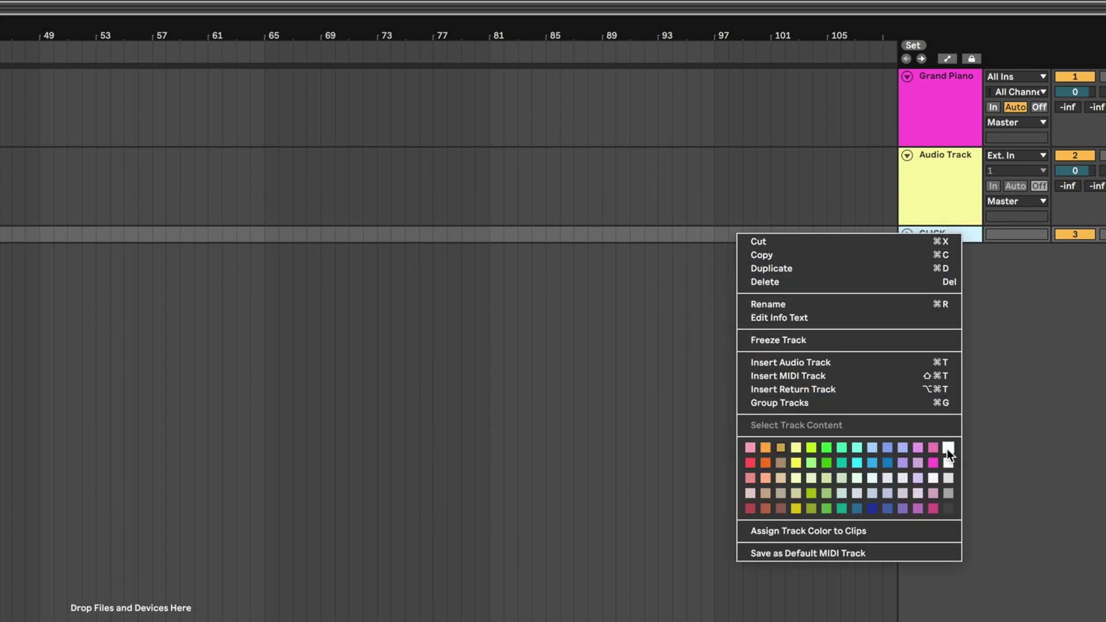
left_click(948, 465)
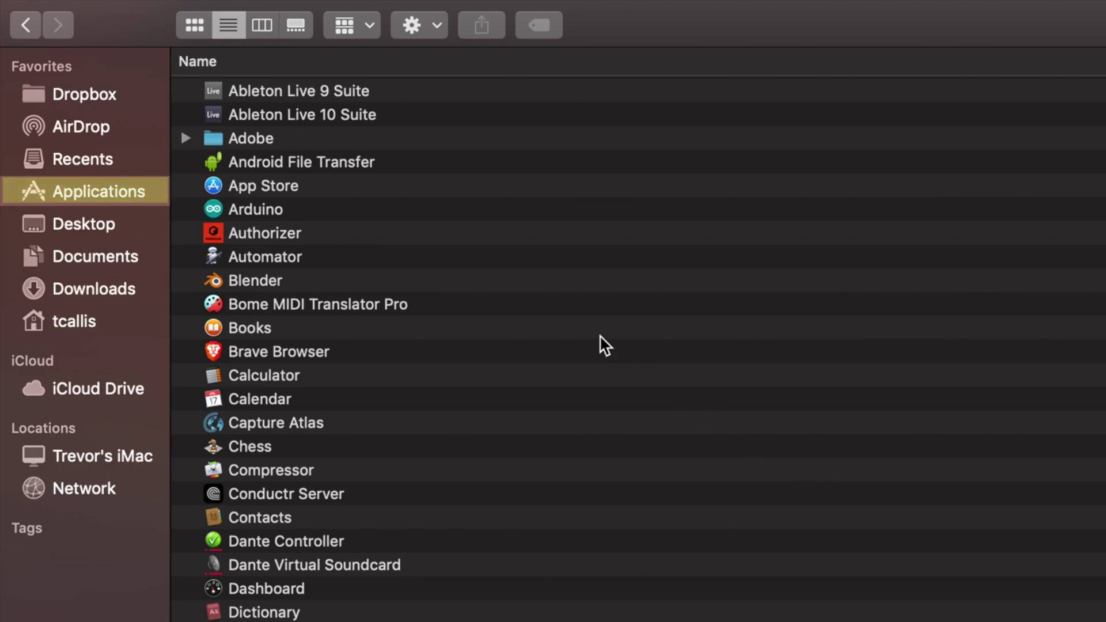
- Show the package contents of Ableton Live 10 Suite and expand Contents and App-Resources
right_click(333, 115)
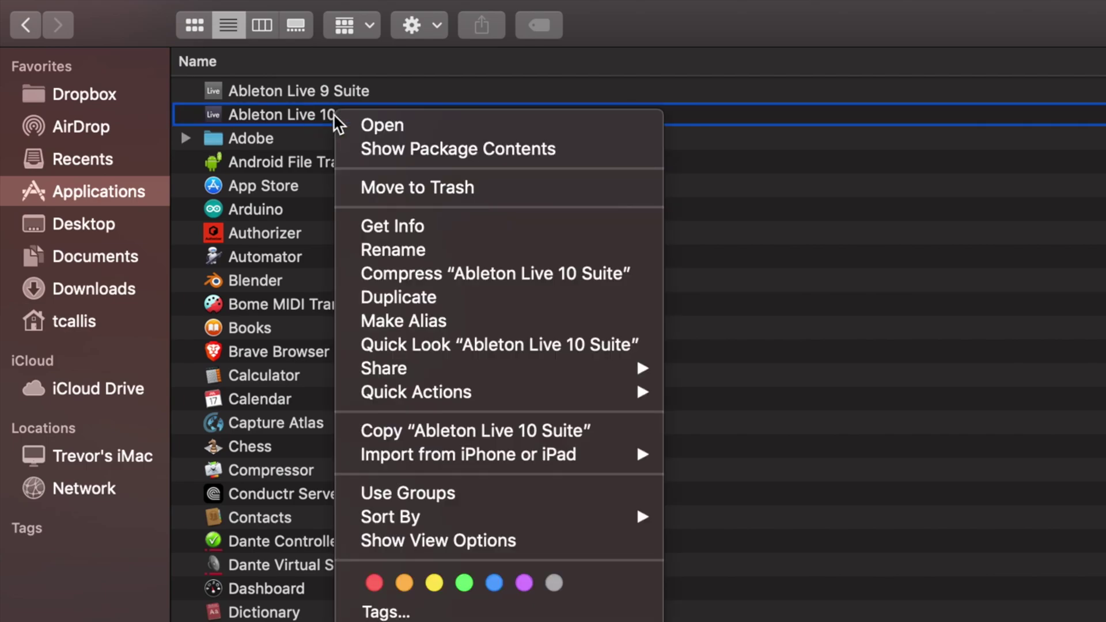
left_click(379, 147)
key("Right")
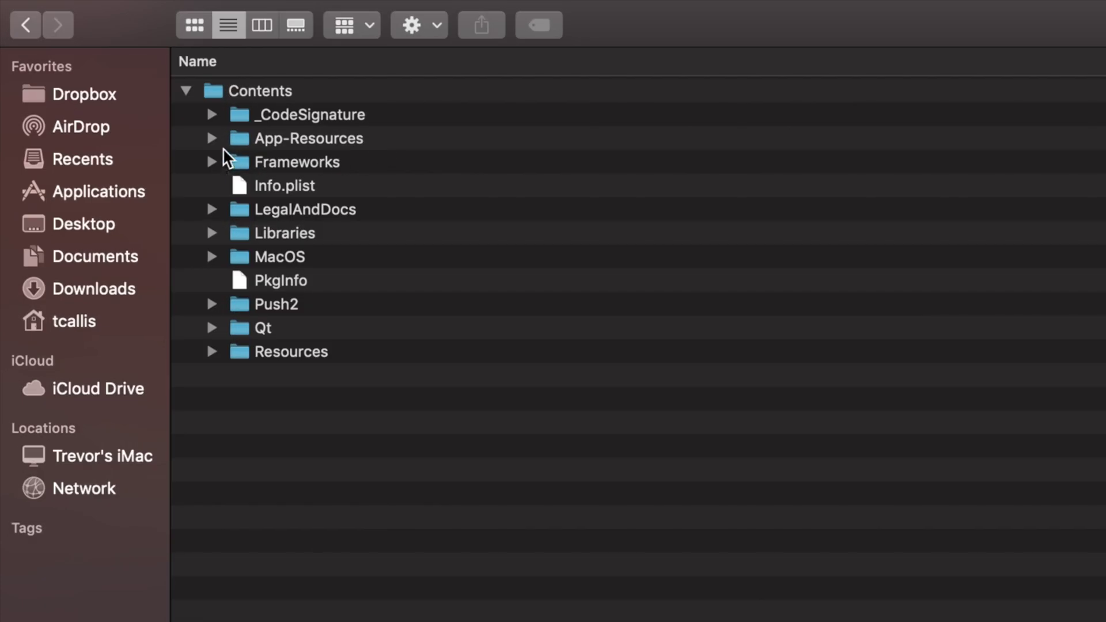
left_click(212, 139)
- Expand Misc/Metronome/Samples and select both MetronomeUp.wav and Metronome.wav
left_click(237, 494)
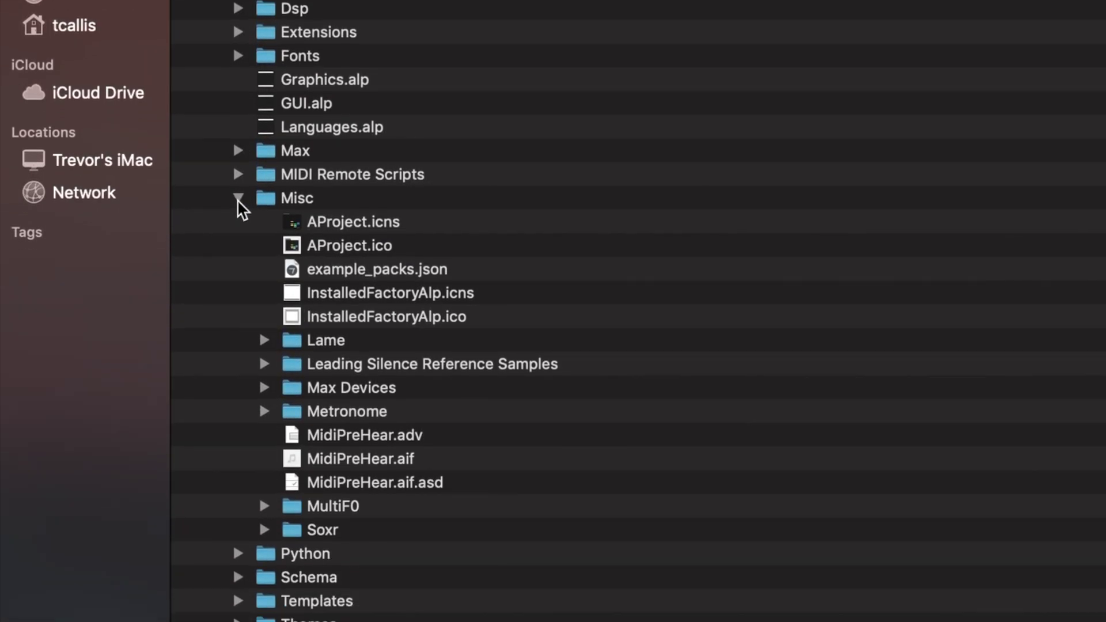
left_click(264, 210)
left_click(291, 303)
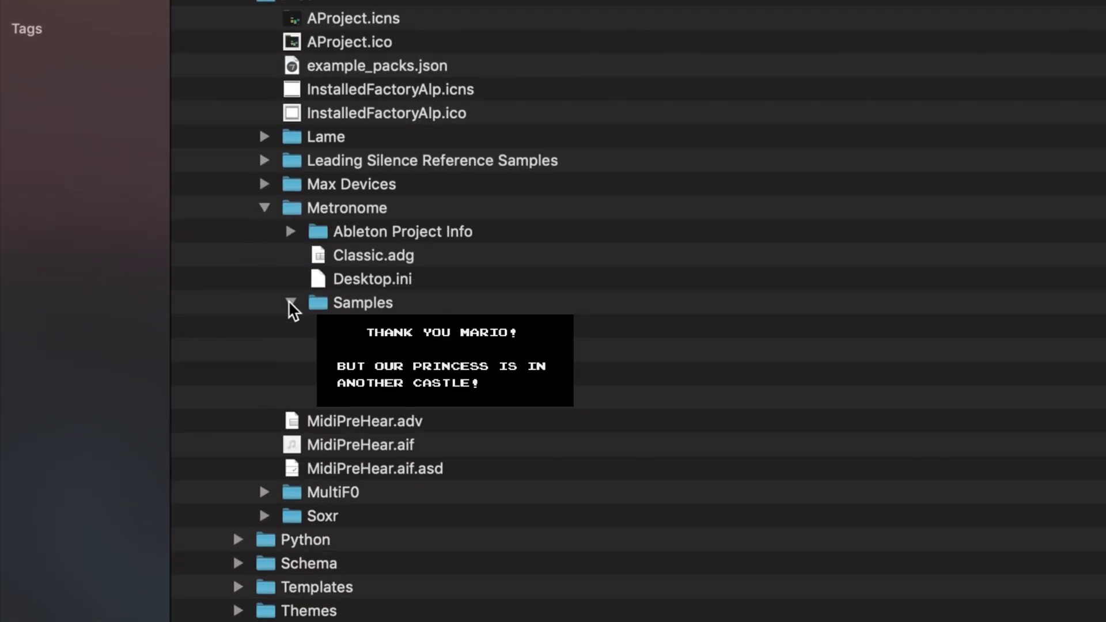
left_click(424, 375)
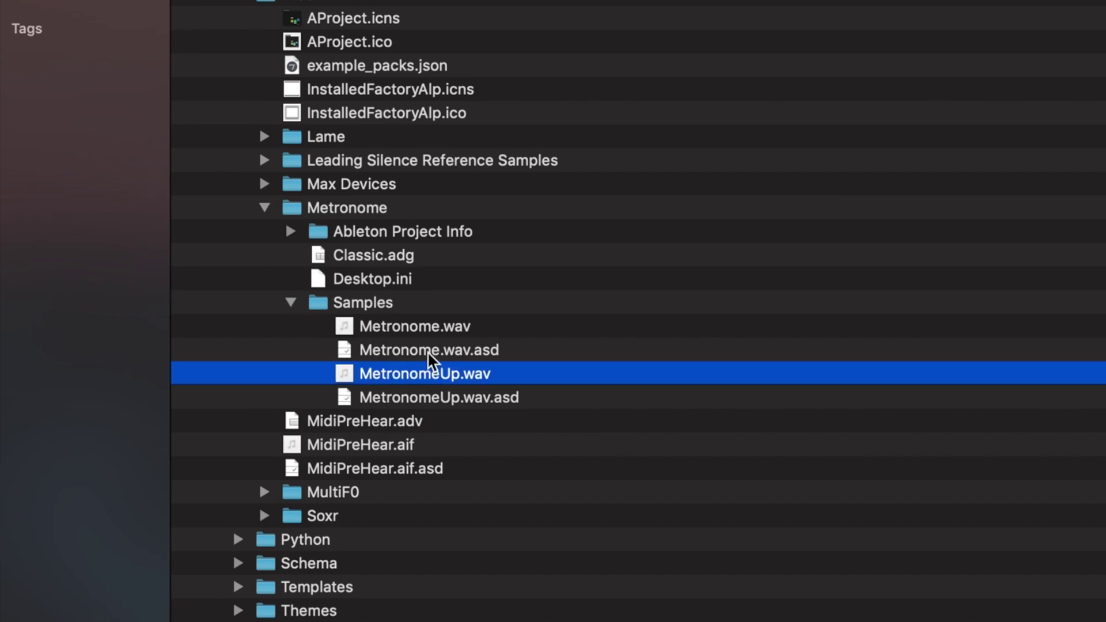
left_click(436, 332, "super")
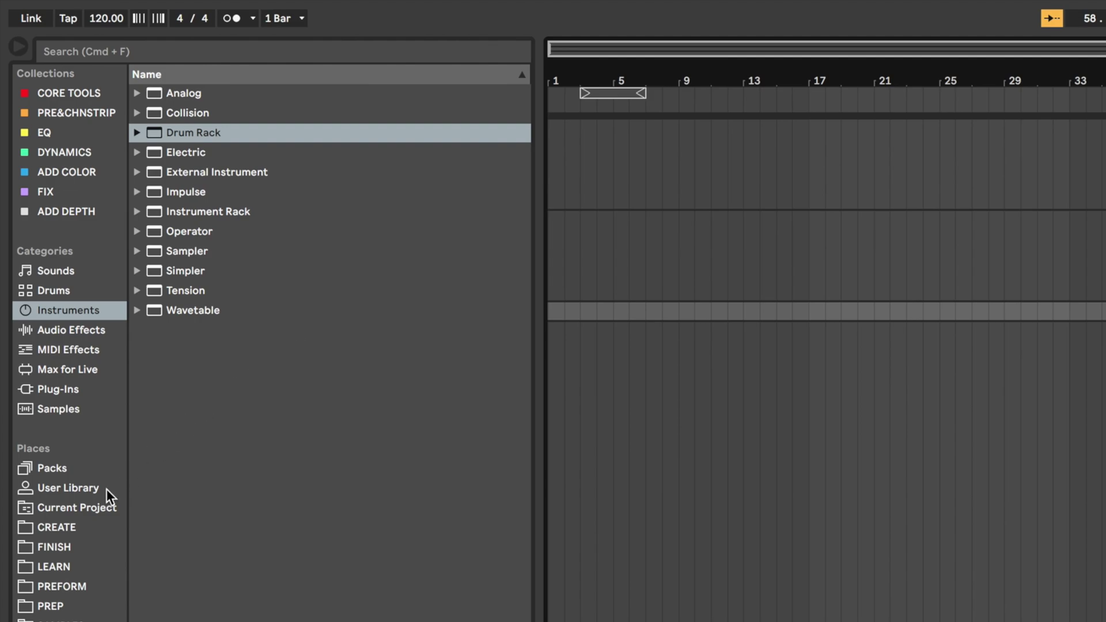
- From Current Project, load MetronomeUp.wav onto pad C1 and Metronome.wav onto pad C#1
left_click(86, 510)
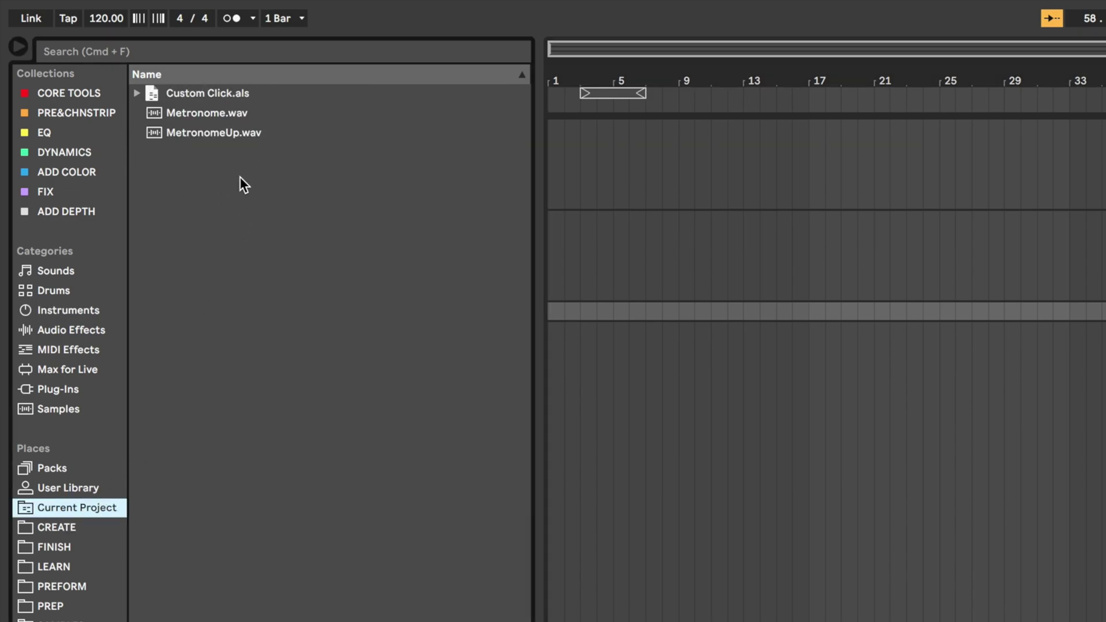
left_click_drag(240, 133, 306, 563)
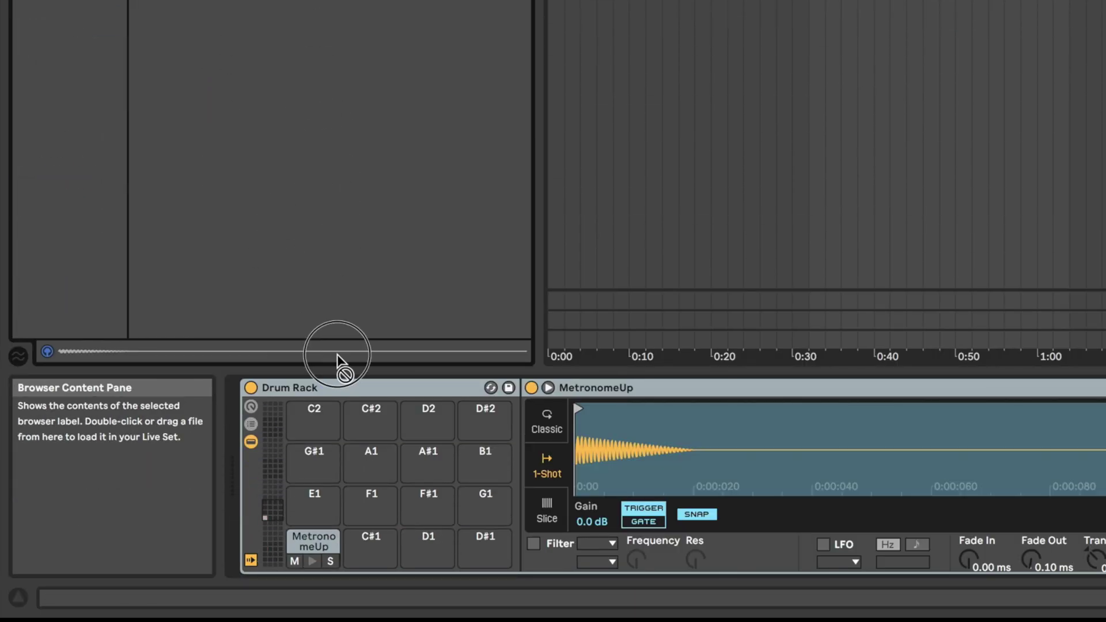
left_click_drag(339, 357, 358, 538)
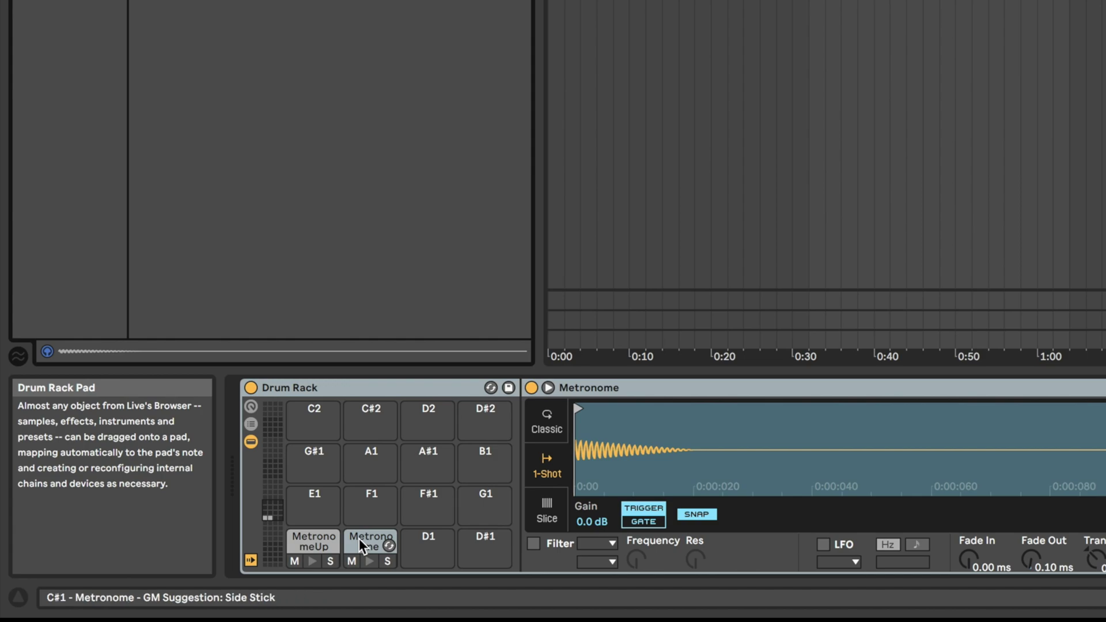
- Rename pads C1, C#1 and D1 to Accent, 1/4 Note and 1/8 Note
right_click(323, 539)
left_click(343, 547)
type("Accent")
key("Return")
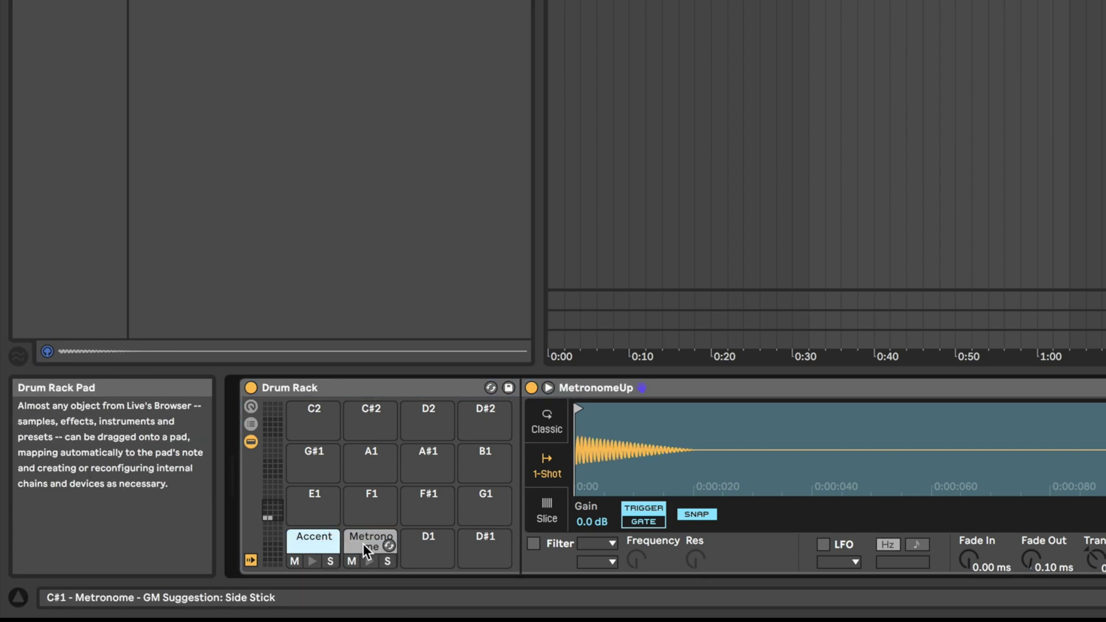
right_click(363, 544)
left_click(372, 549)
type("1/4 Note")
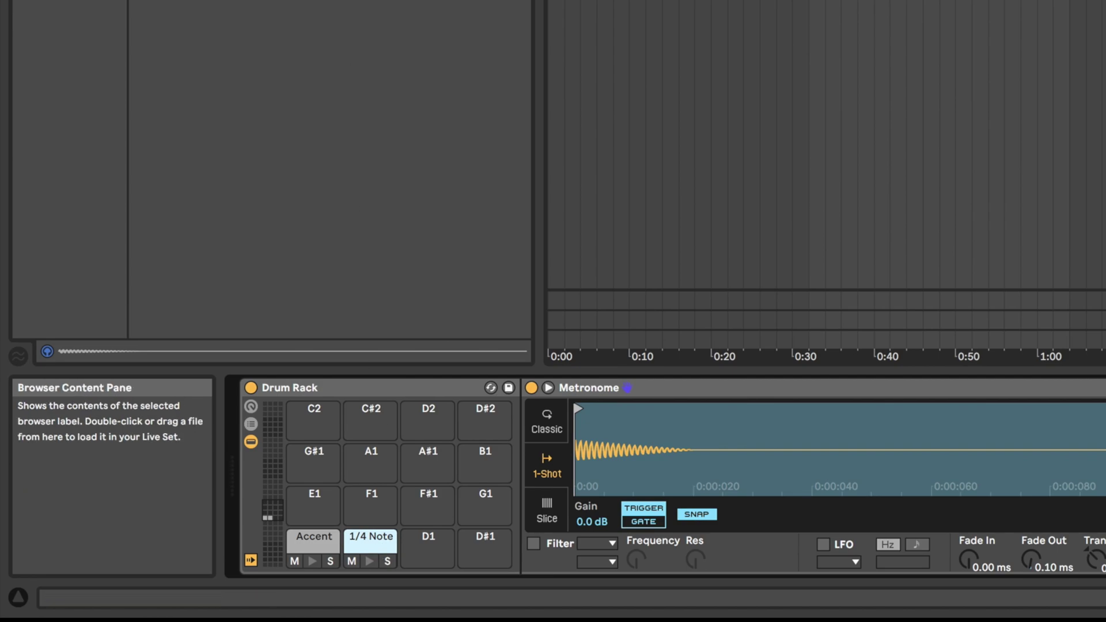
left_click(421, 542)
right_click(420, 541)
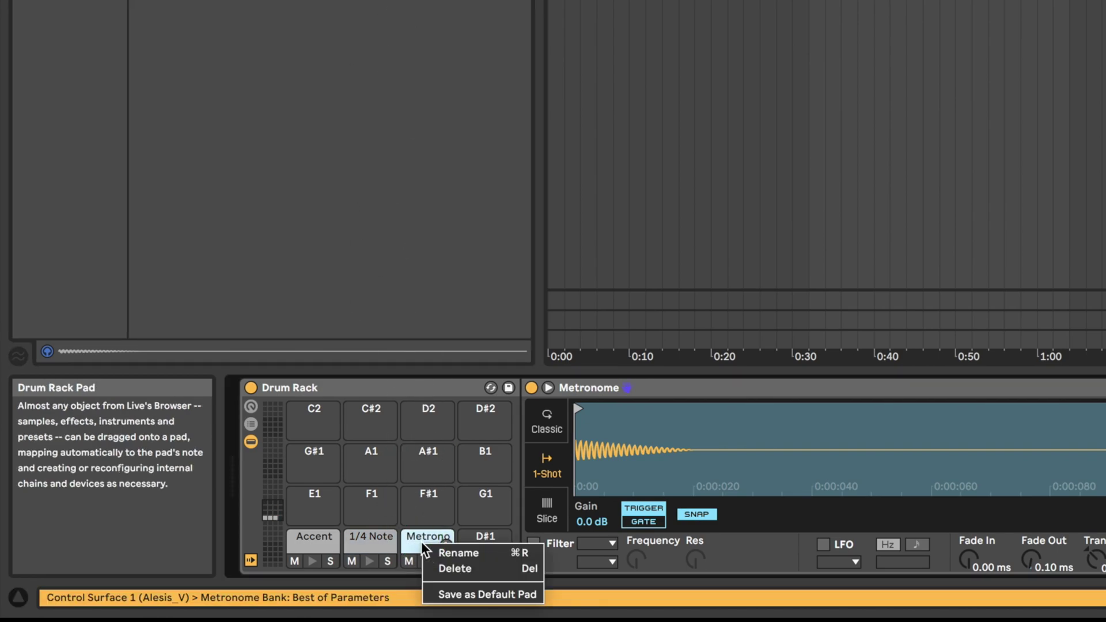
left_click(433, 550)
type("1/8 Note")
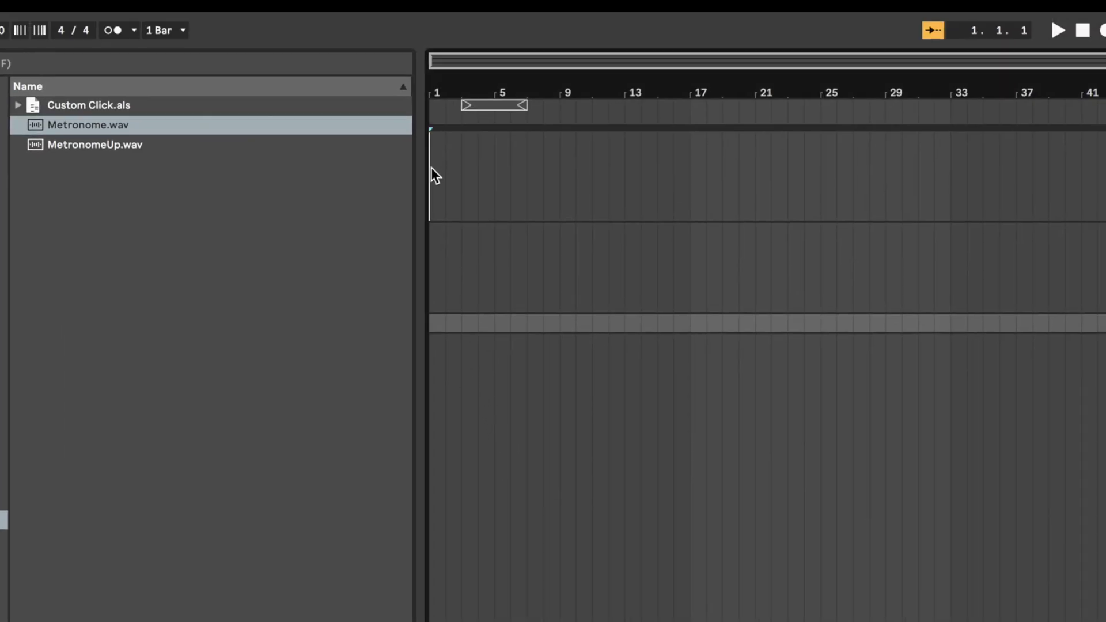
- Zoom in and insert an empty MIDI clip spanning bar 1 on the CLICK track
left_click(431, 167)
key("plus")
key("plus")
key("plus")
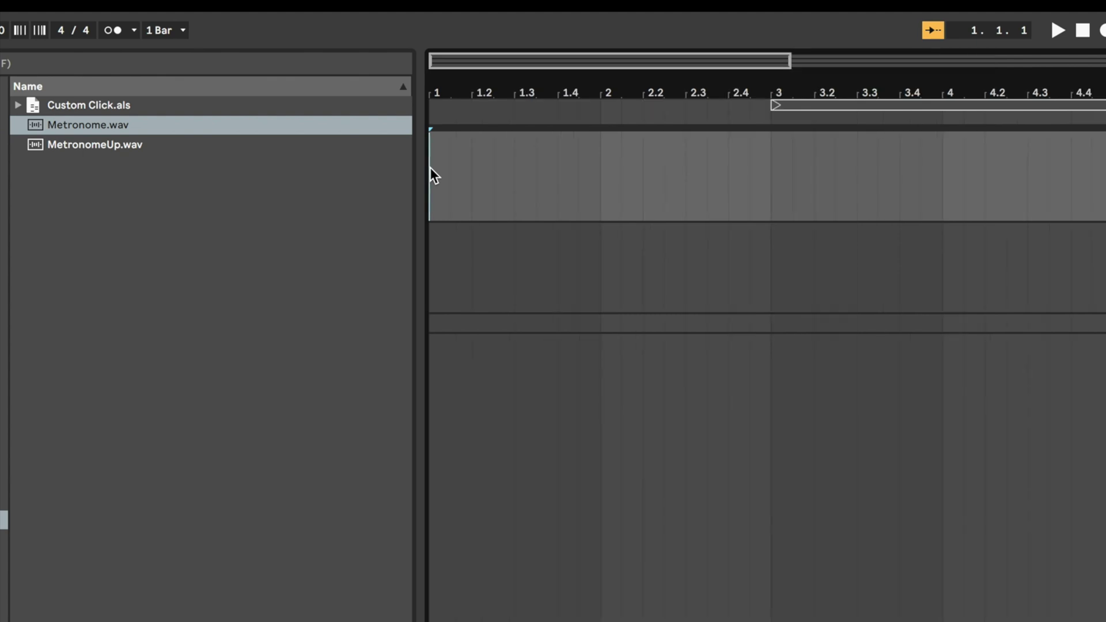
left_click(469, 375)
left_click_drag(438, 323, 604, 322)
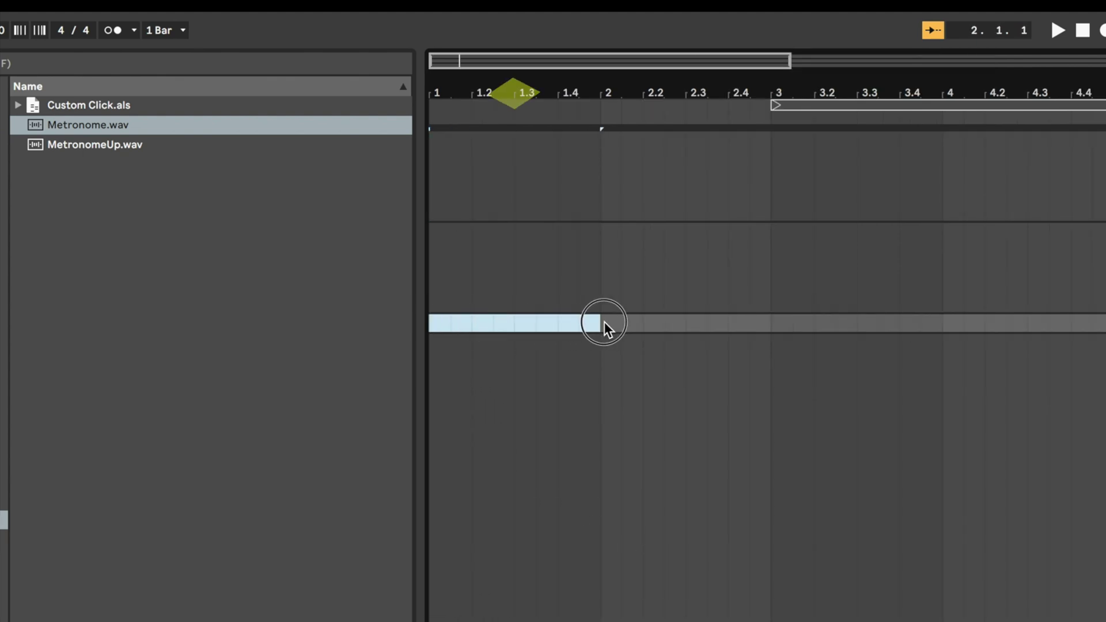
right_click(553, 326)
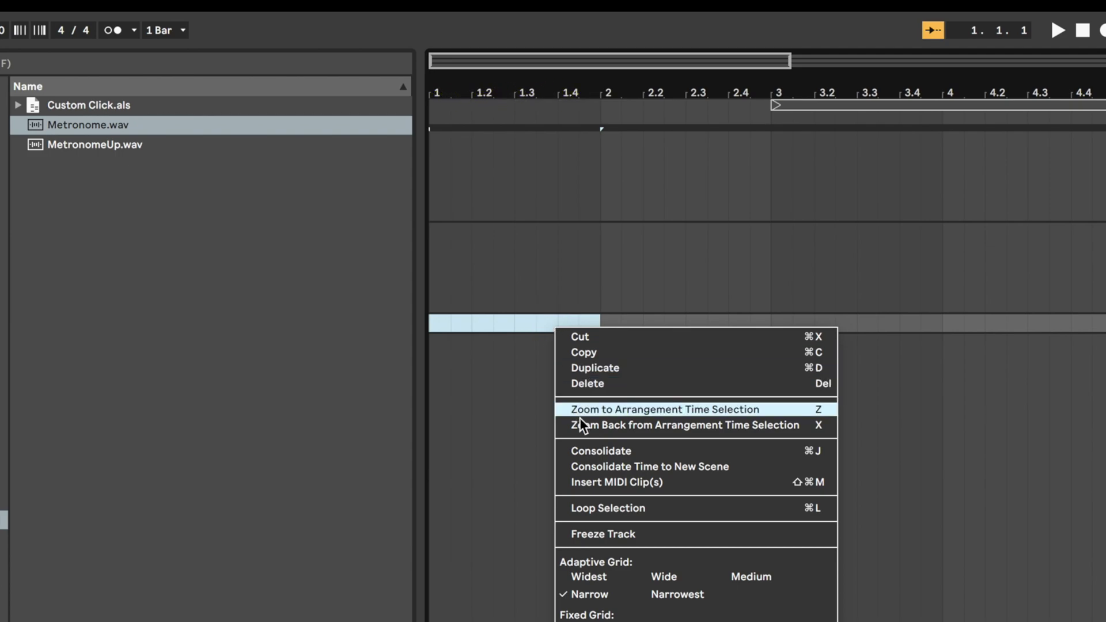
left_click(607, 482)
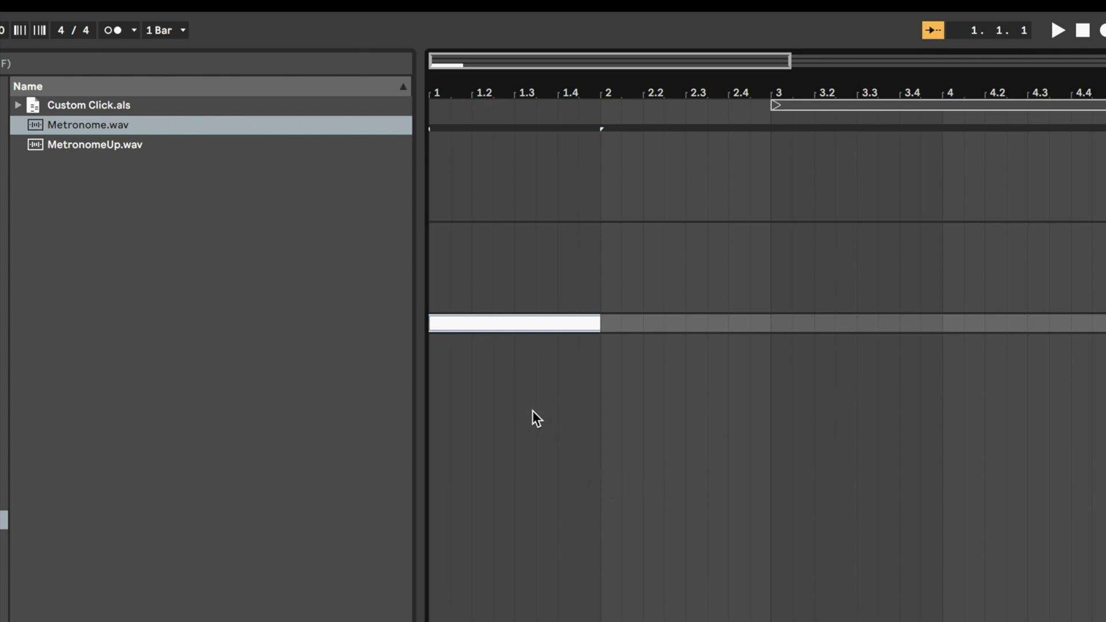
- Rename the new MIDI clip to 4/4
right_click(479, 326)
left_click(533, 453)
type("4/4")
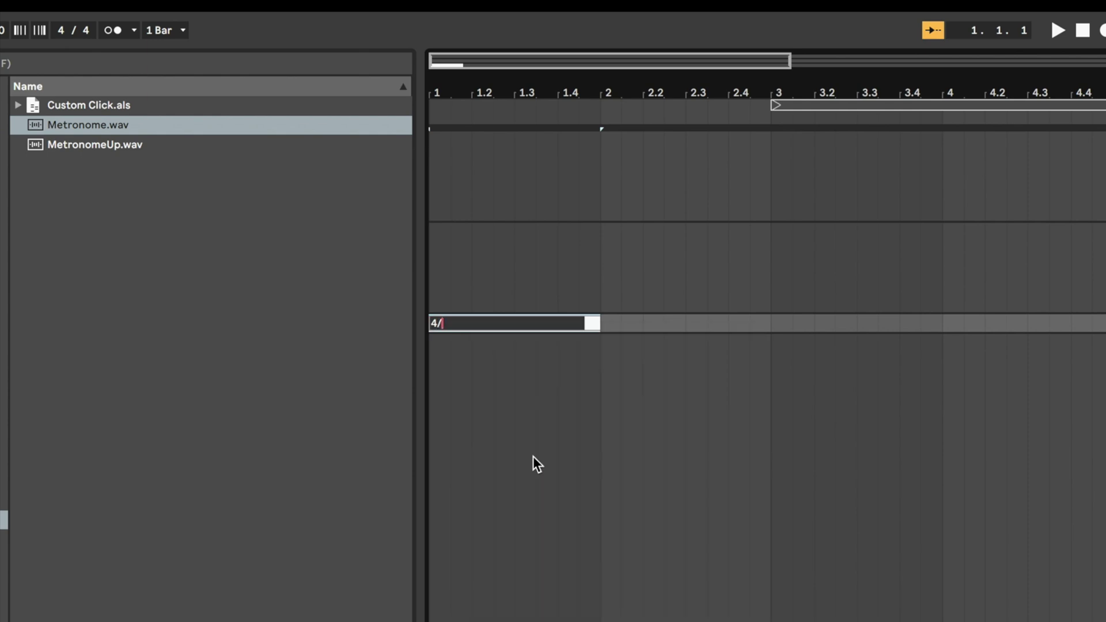
key("Return")
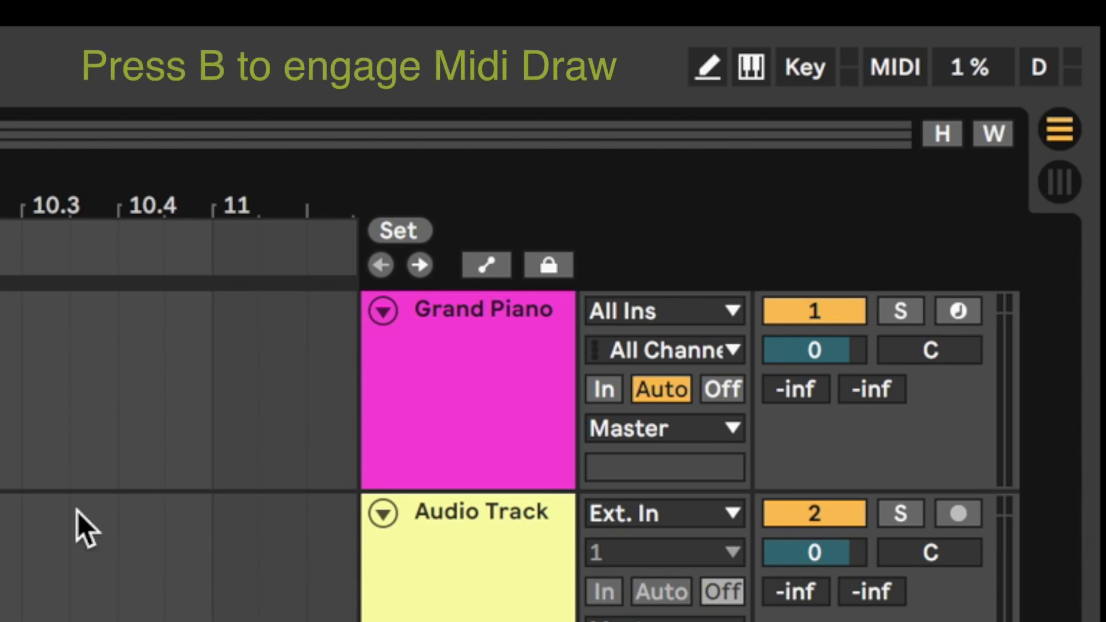
- With the Draw tool, place an Accent note on beat 1 and 1/4 Note hits on beats 1.2, 1.3 and 1.4
left_click(710, 78)
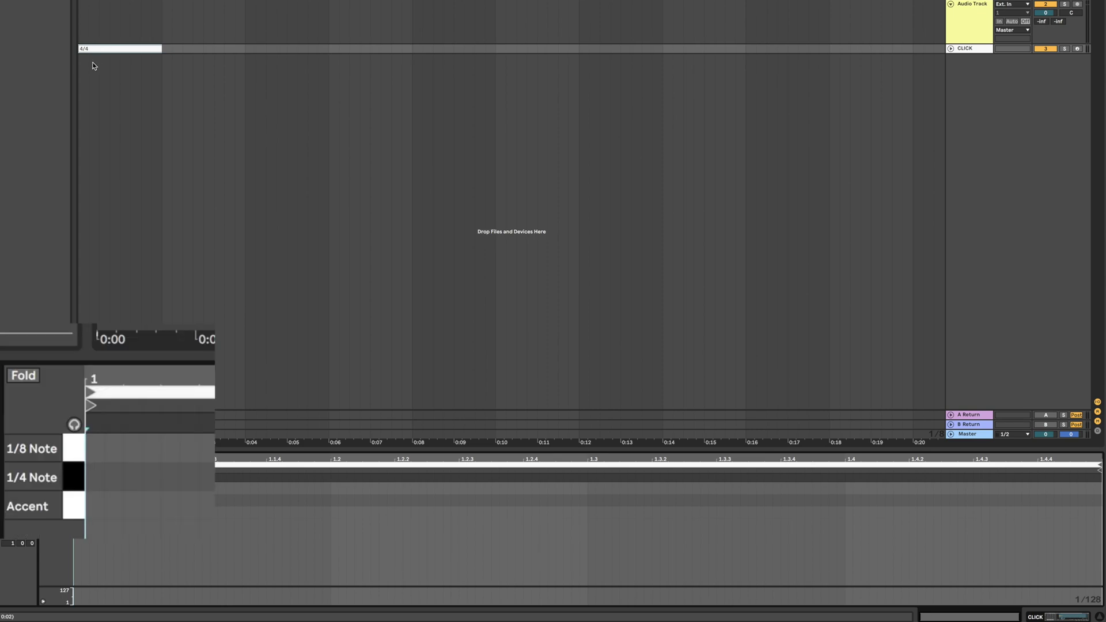
left_click(97, 505)
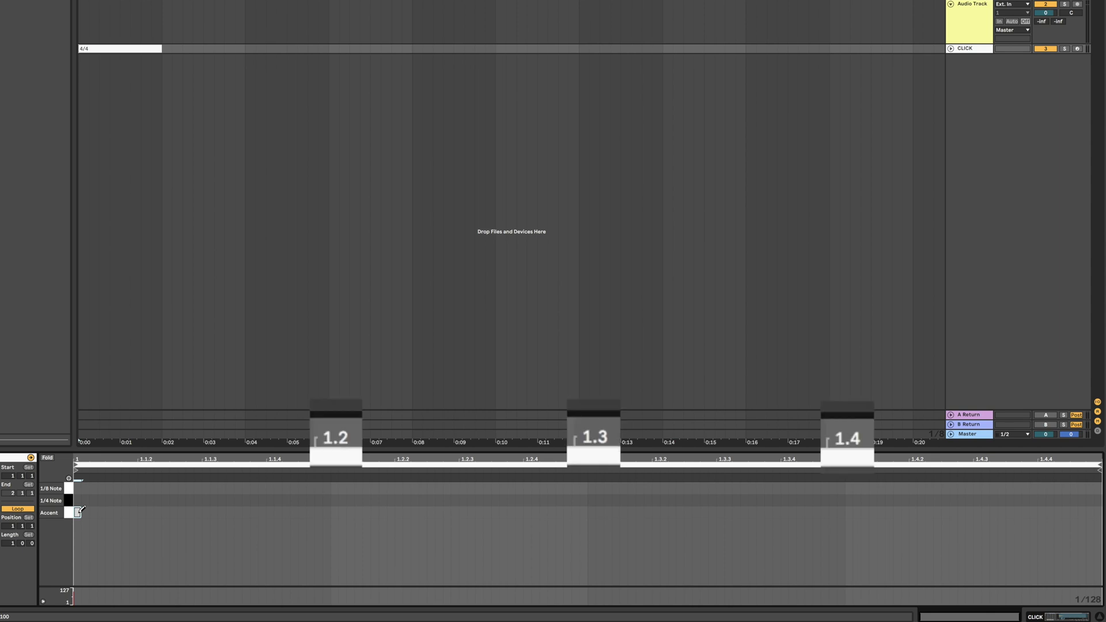
left_click(335, 500)
left_click(591, 501)
left_click(849, 500)
- Draw 1/8 Note hits at 1.1.3, 1.2.3, 1.3.3 and 1.4.3
left_click(206, 488)
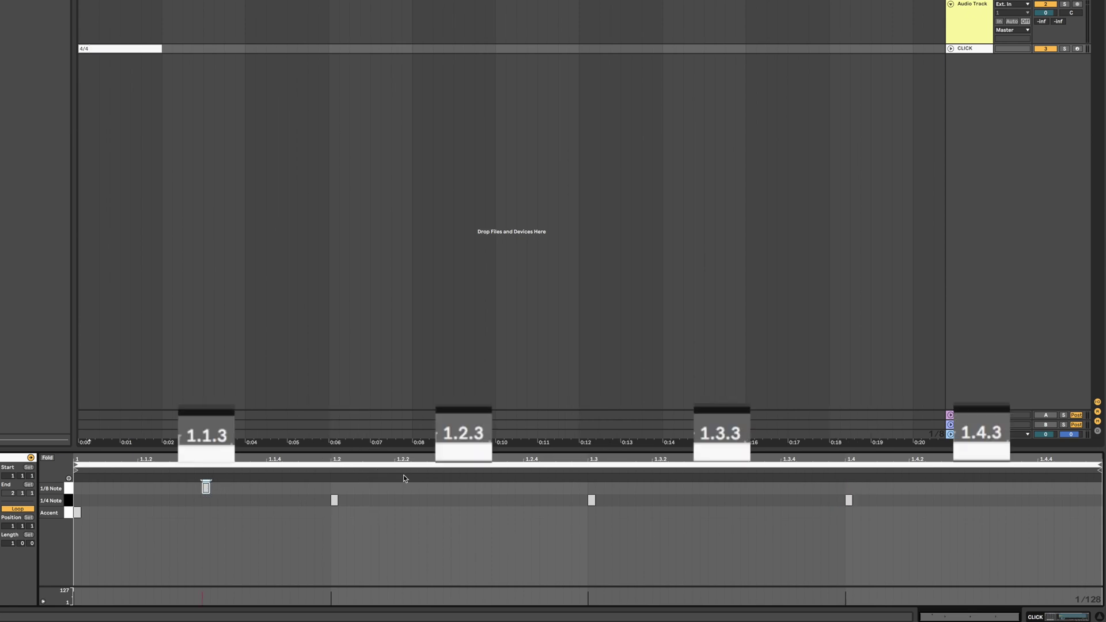
left_click(463, 488)
left_click(721, 488)
left_click(978, 488)
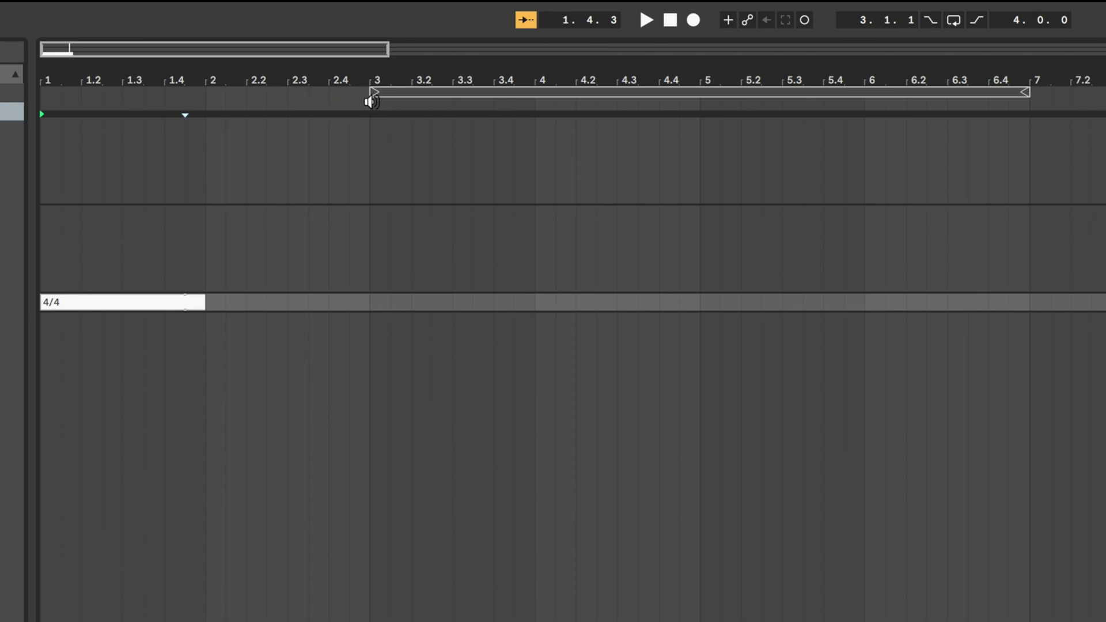
- Insert a 6/8 time signature change on the ruler at bar 3 and zoom in there
right_click(371, 103)
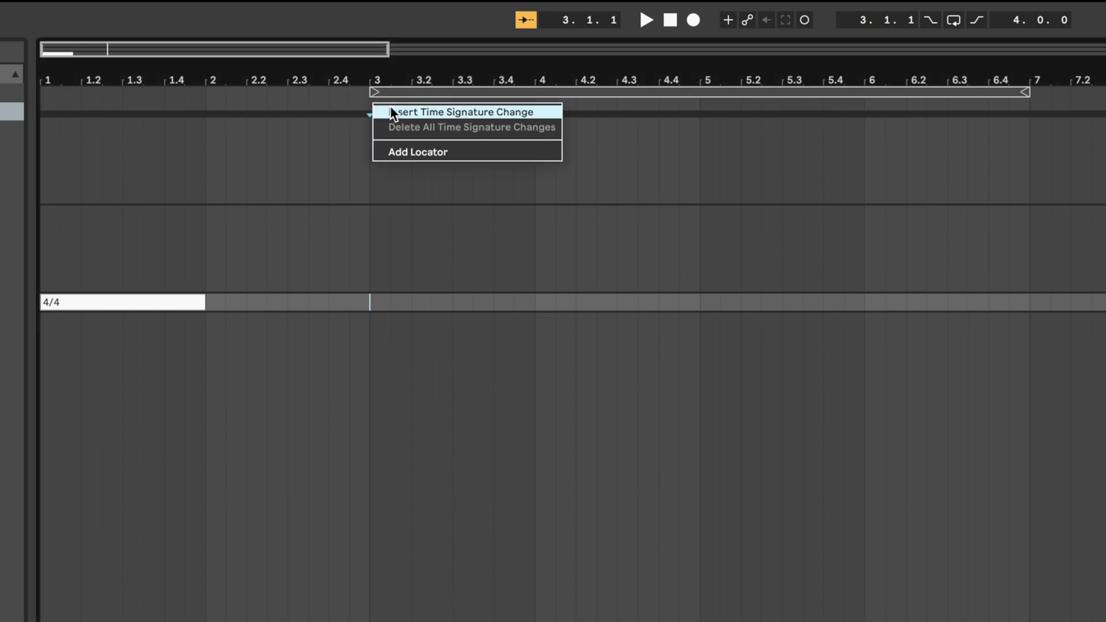
left_click(391, 110)
type("6")
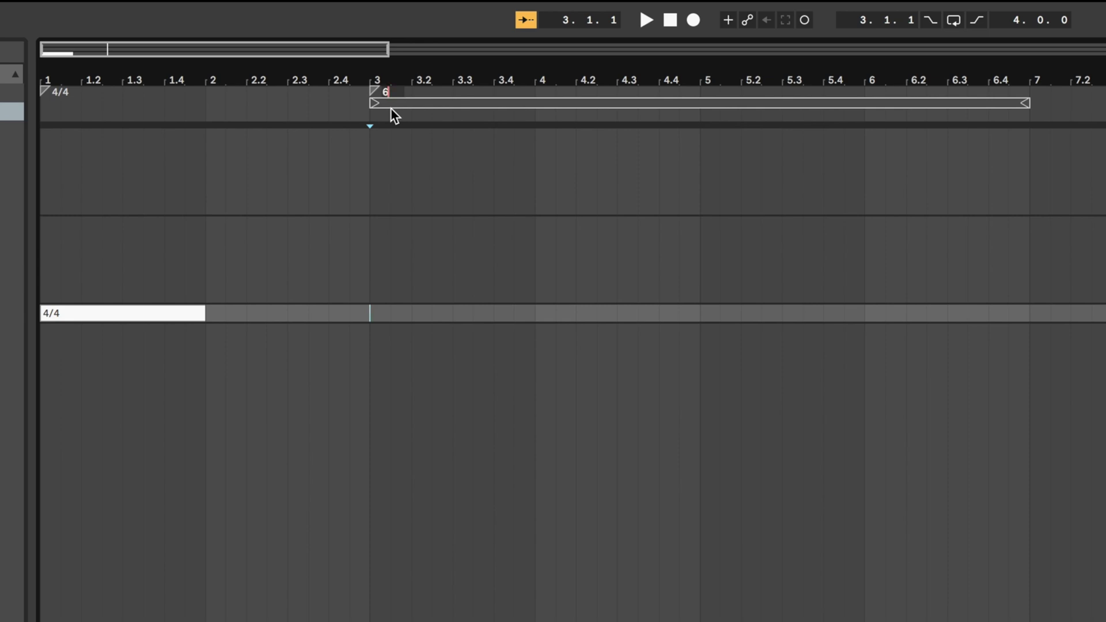
type("/8")
key("Return")
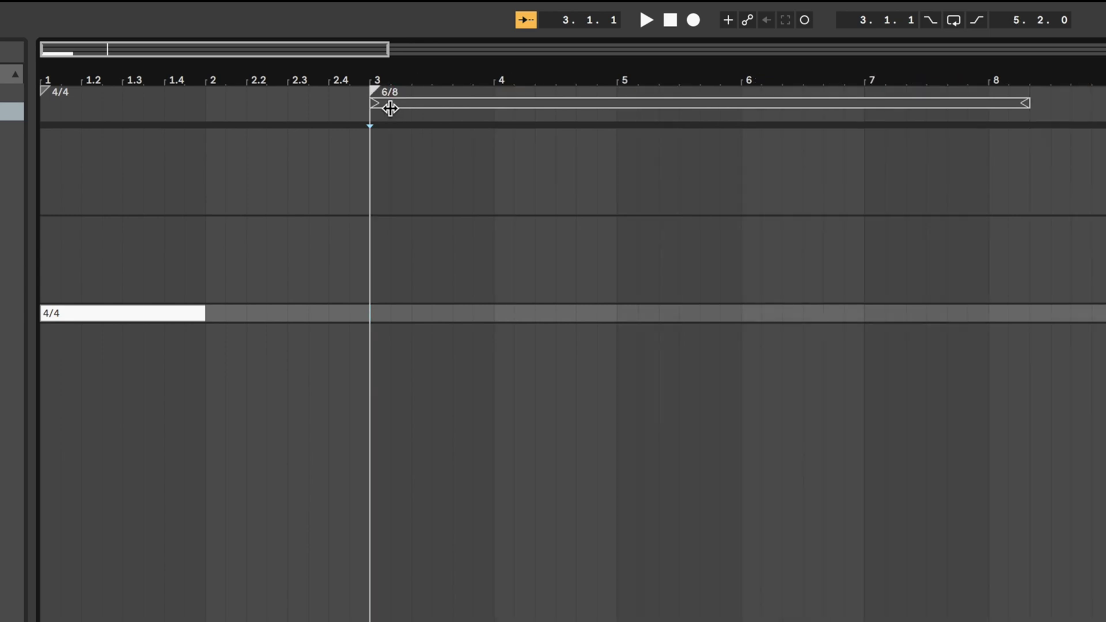
key("plus")
key("plus")
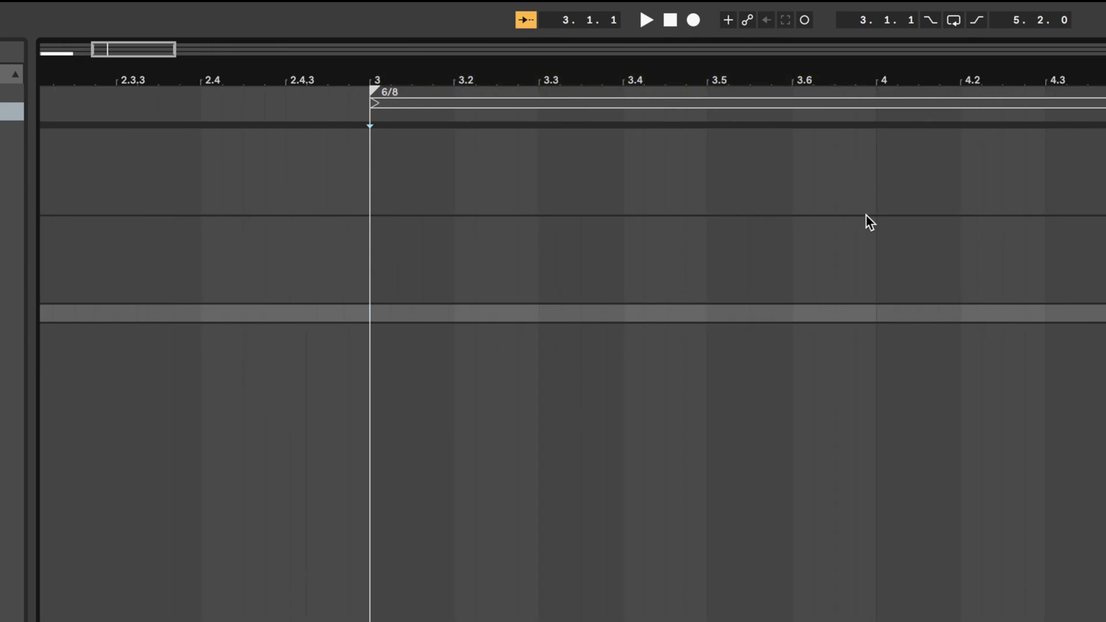
- Insert an empty MIDI clip across bars 3–4 on the CLICK track
left_click_drag(372, 315, 857, 319)
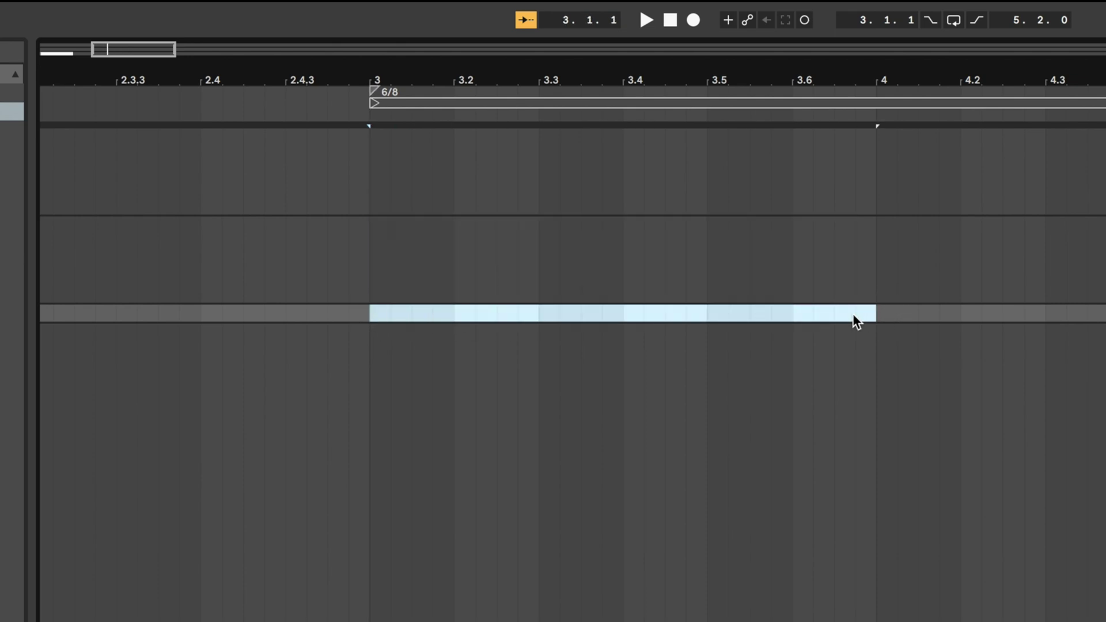
right_click(803, 315)
left_click(681, 253)
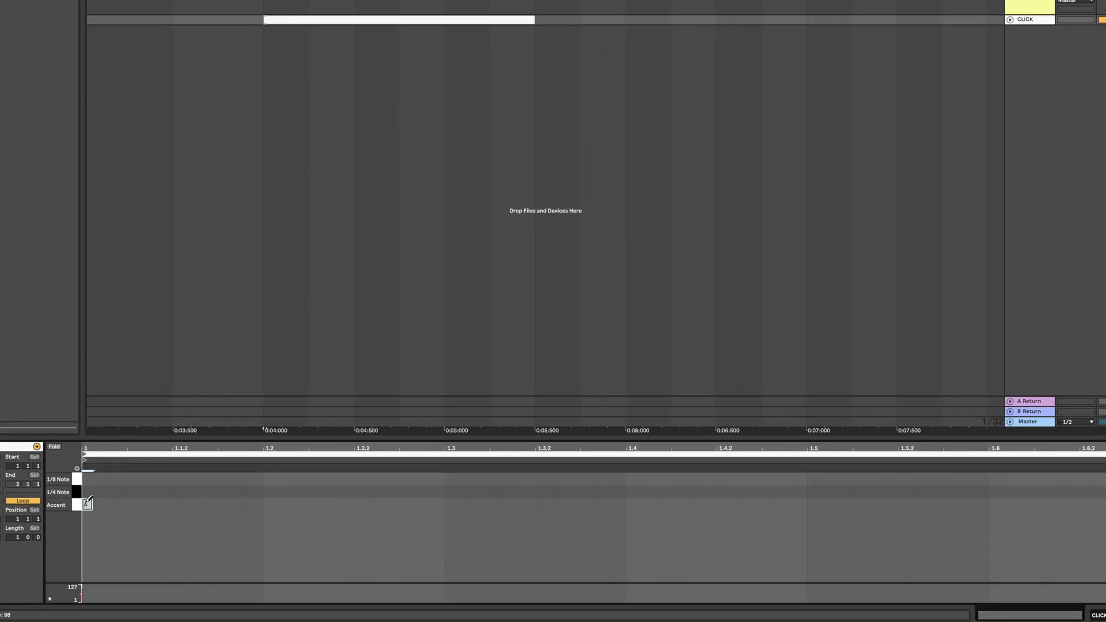
- Draw 1/8 Note hits on beats 1.2, 1.3, 1.4, 1.5 and 1.6 of the 6/8 clip
left_click(269, 479)
left_click(450, 479)
left_click(632, 478)
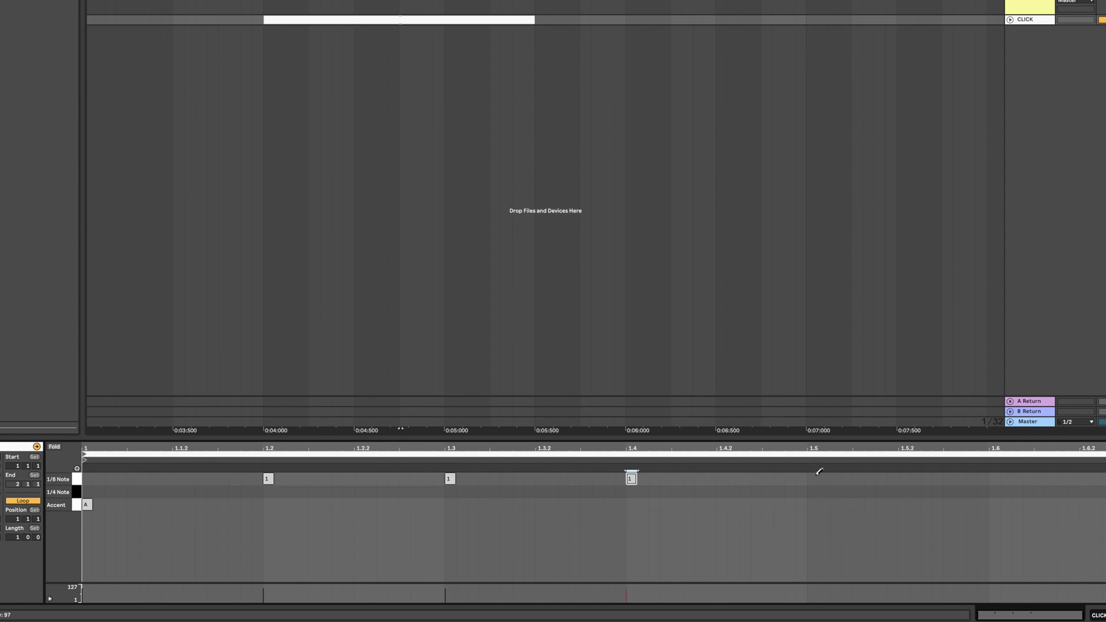
left_click(812, 479)
left_click(998, 479)
- Review the 4/4 clip's notes, then reveal the Drum Rack's macro controls
right_click(289, 19)
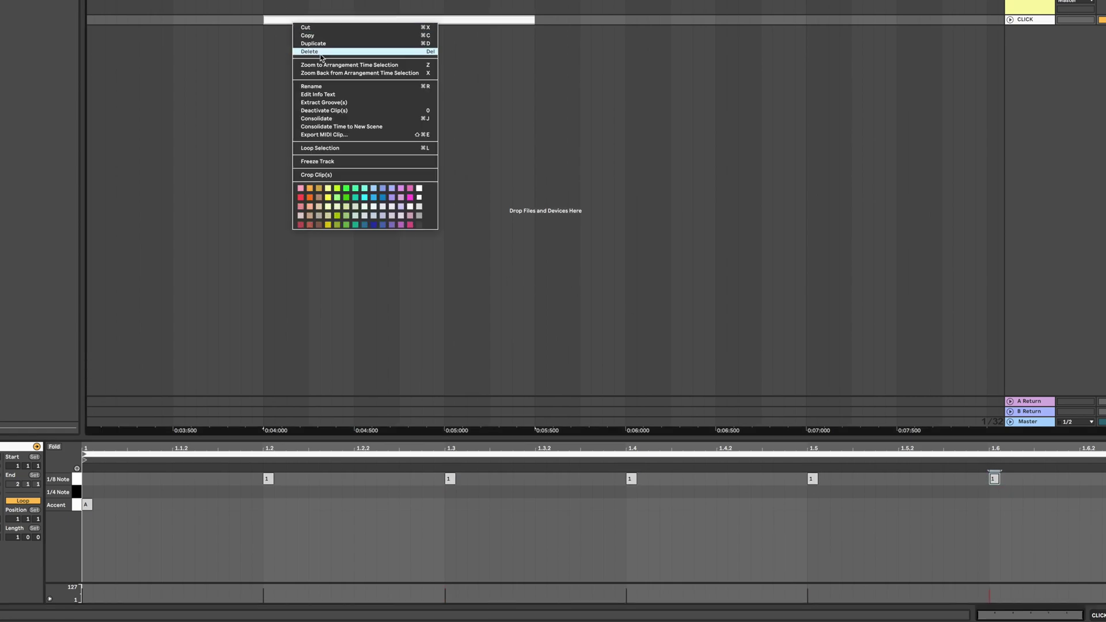
left_click(327, 84)
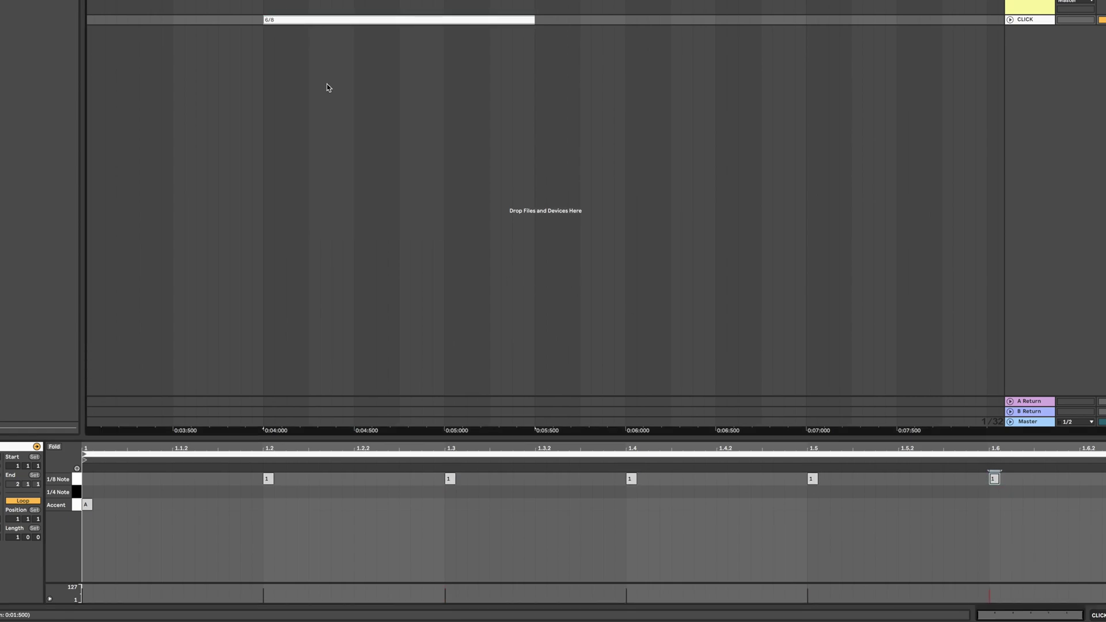
scroll(136, 170, "left", 10)
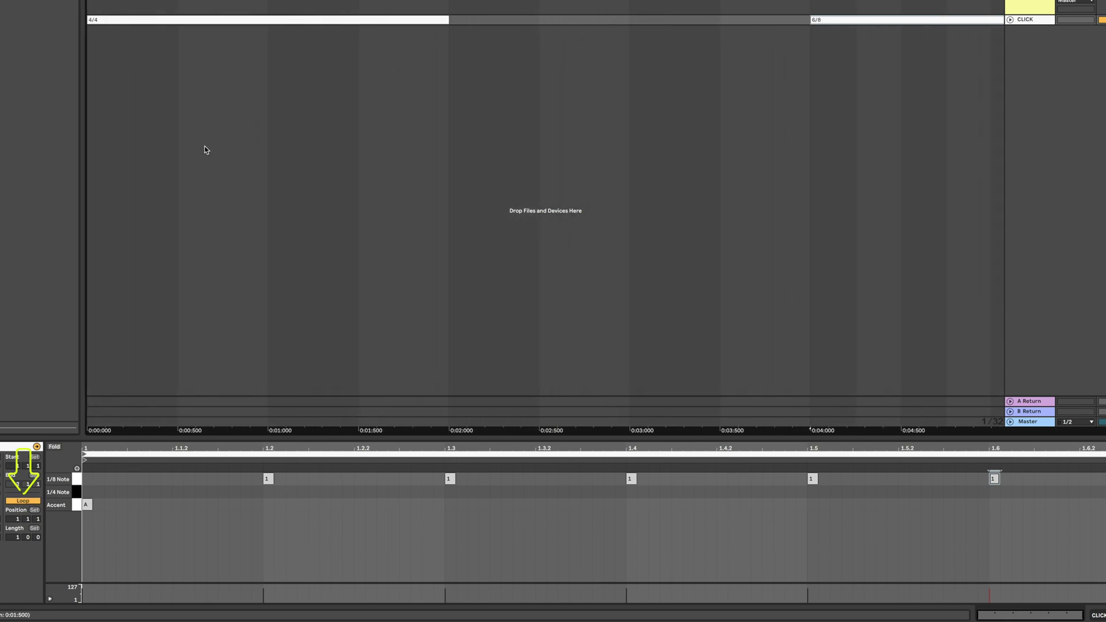
left_click(219, 20)
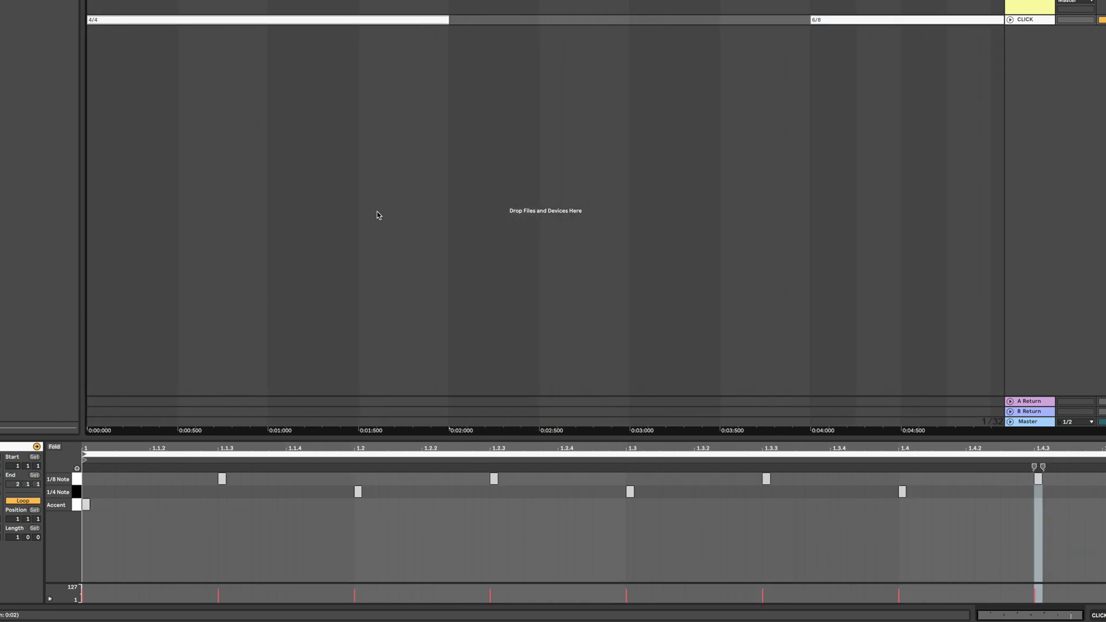
mouse_move(449, 19)
left_mouse_down()
mouse_move(531, 21)
mouse_move(449, 21)
left_mouse_up()
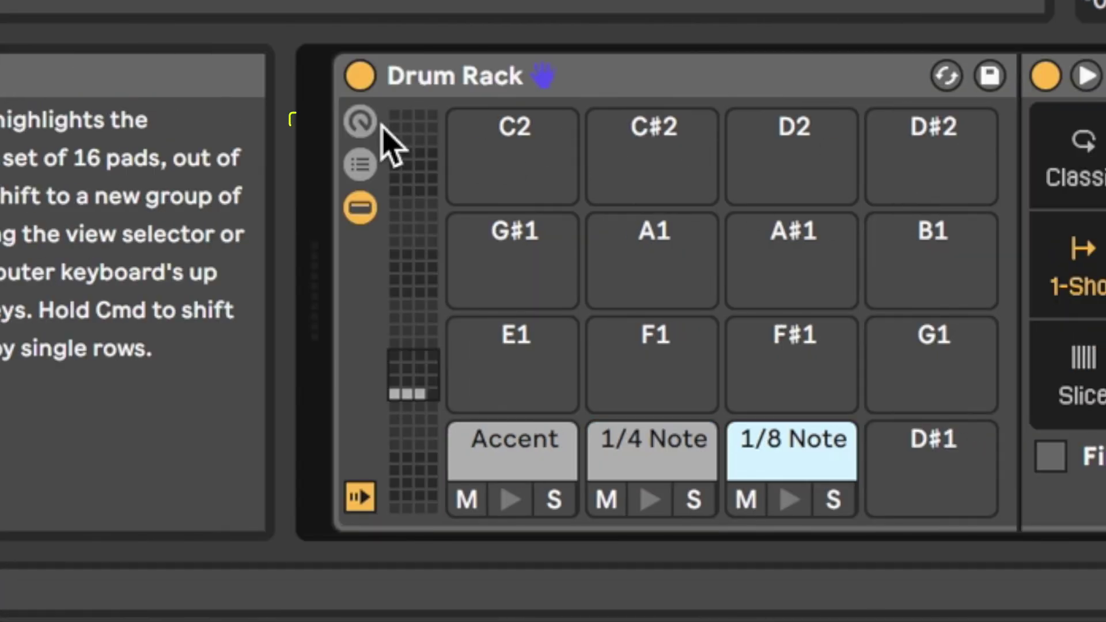
left_click(361, 121)
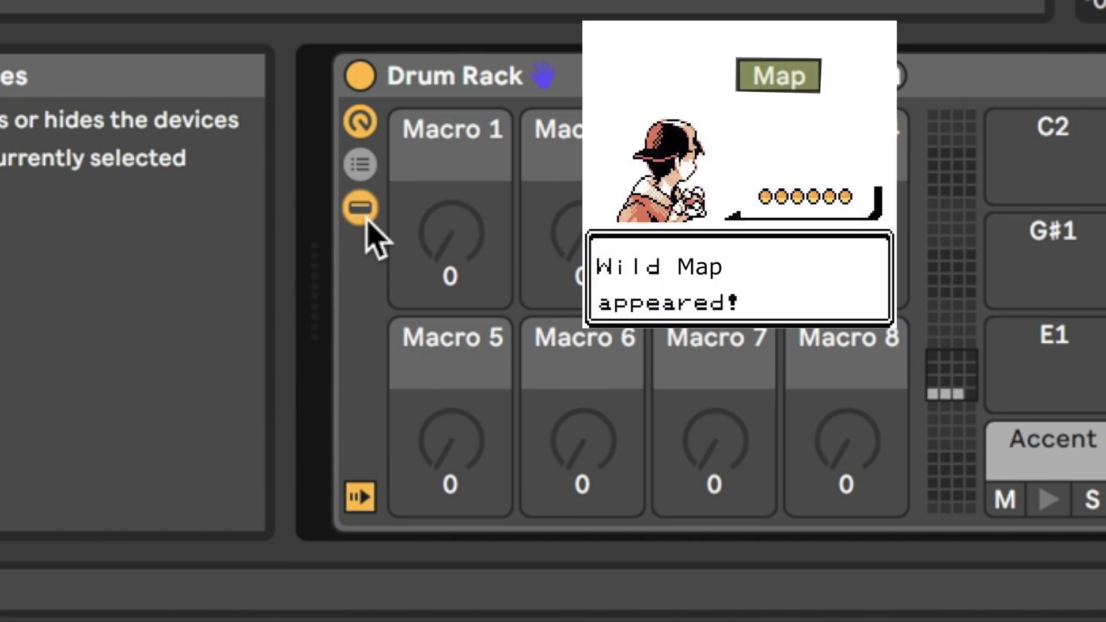
- Map the click samples' Simpler Volume to Macros 1–3 in Map mode, reading -3.12, 0.00 and 0.00 dB
left_click(792, 86)
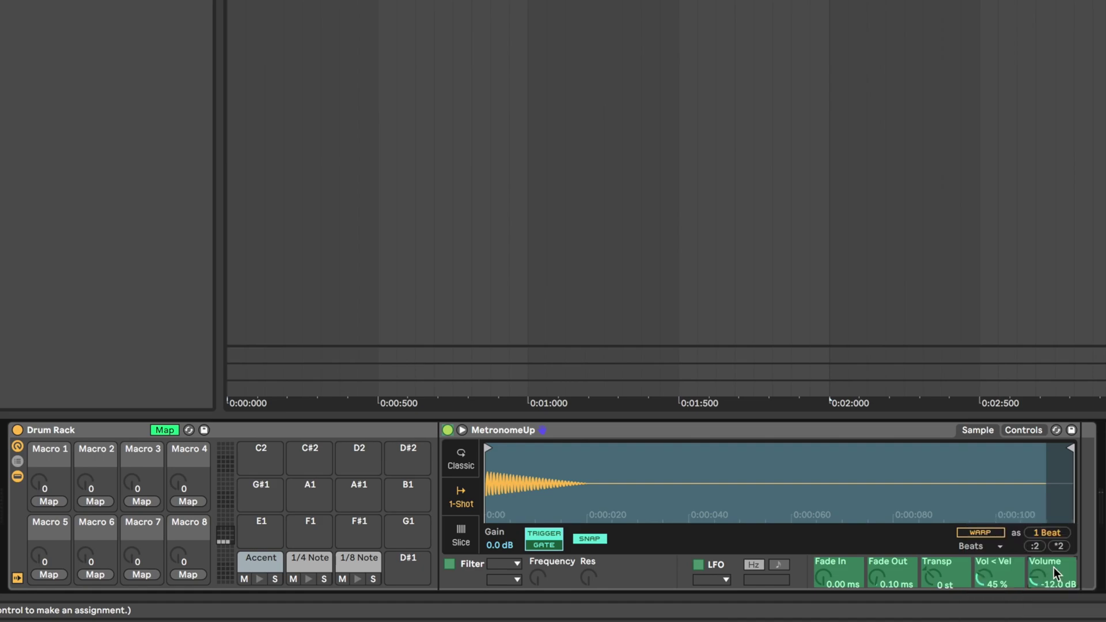
left_click(50, 501)
left_click(312, 561)
left_click(1062, 572)
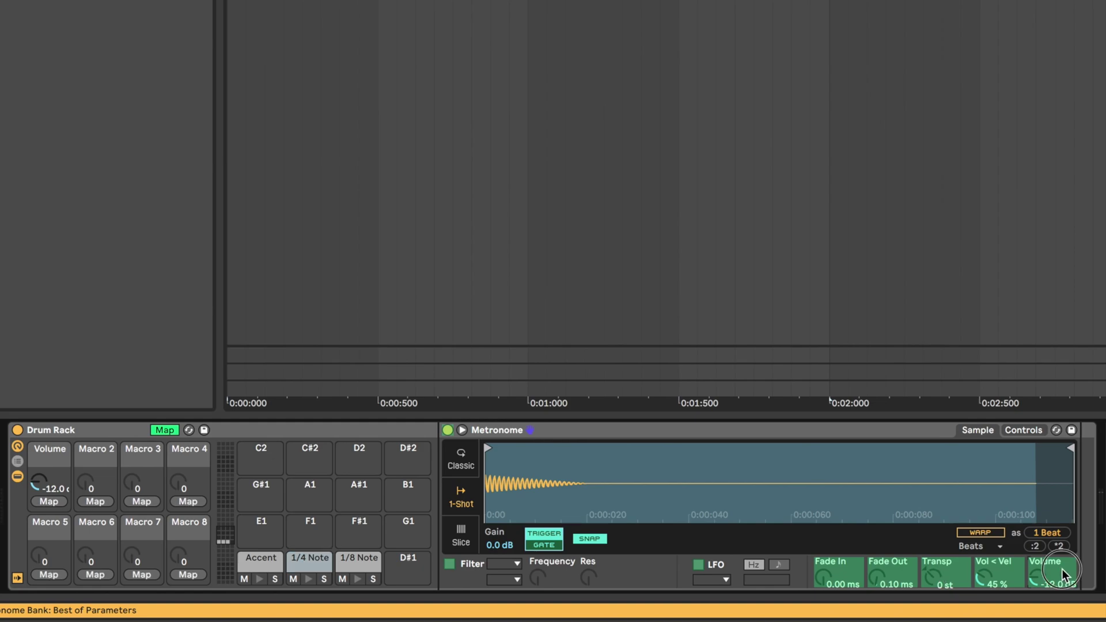
left_click(94, 501)
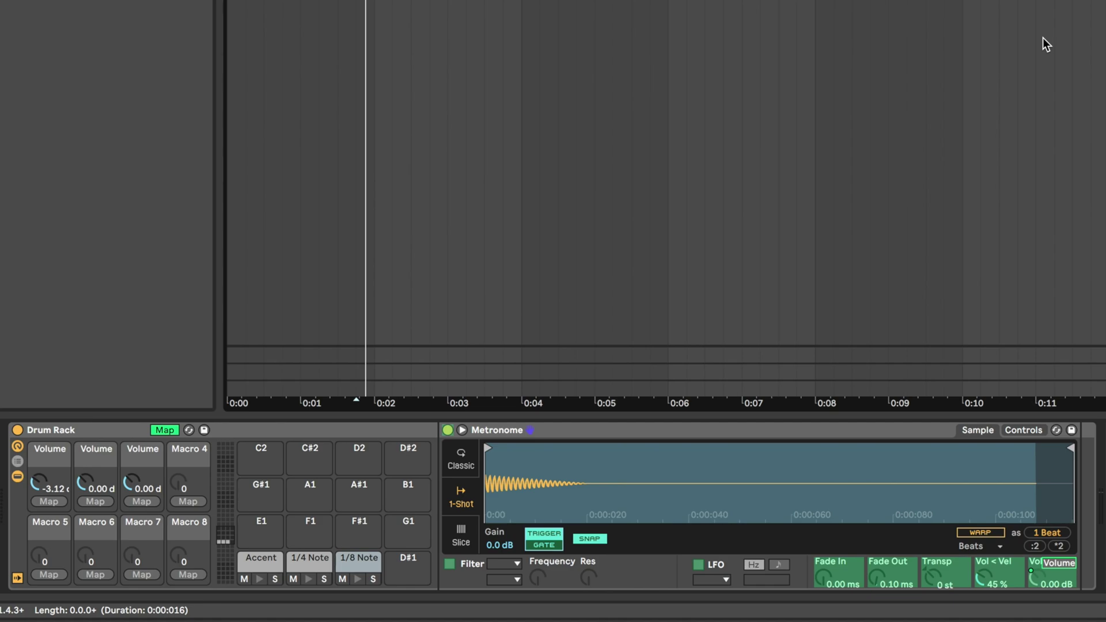
left_click(169, 432)
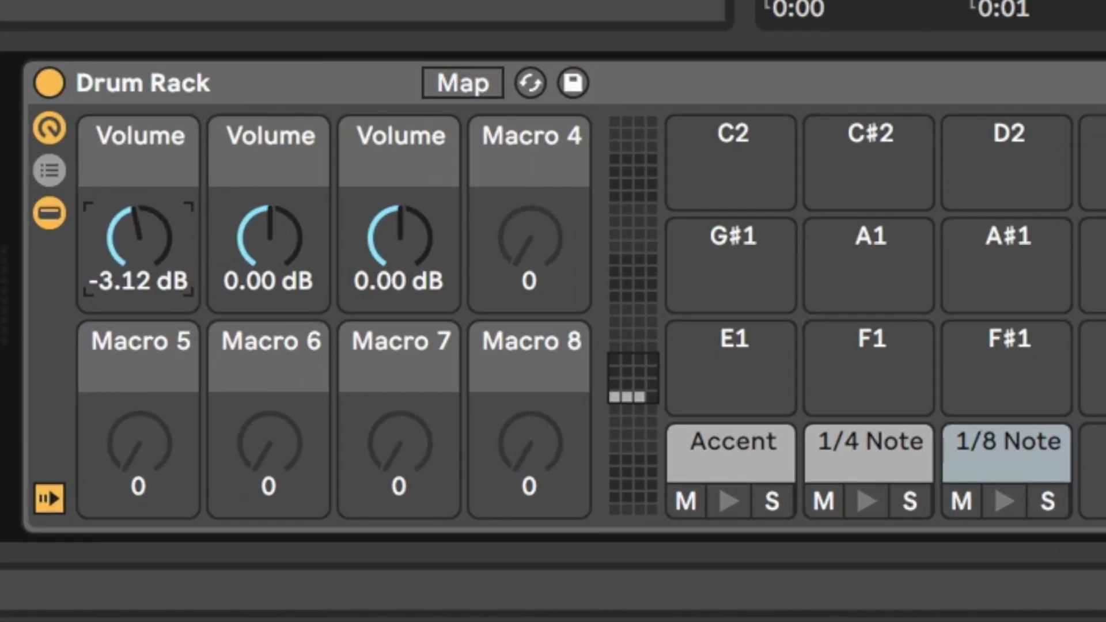
- Test the first Volume macro by turning it down to -36 dB, then unfold the CLICK rack's chains
left_click_drag(53, 500, 53, 535)
left_click_drag(138, 236, 138, 271)
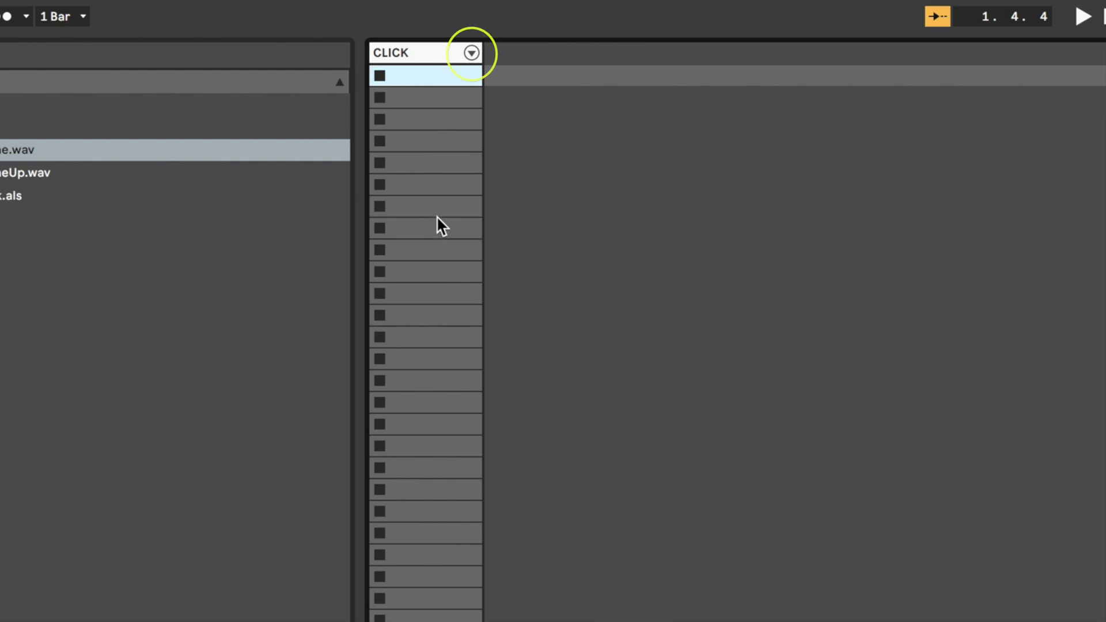
left_click(472, 52)
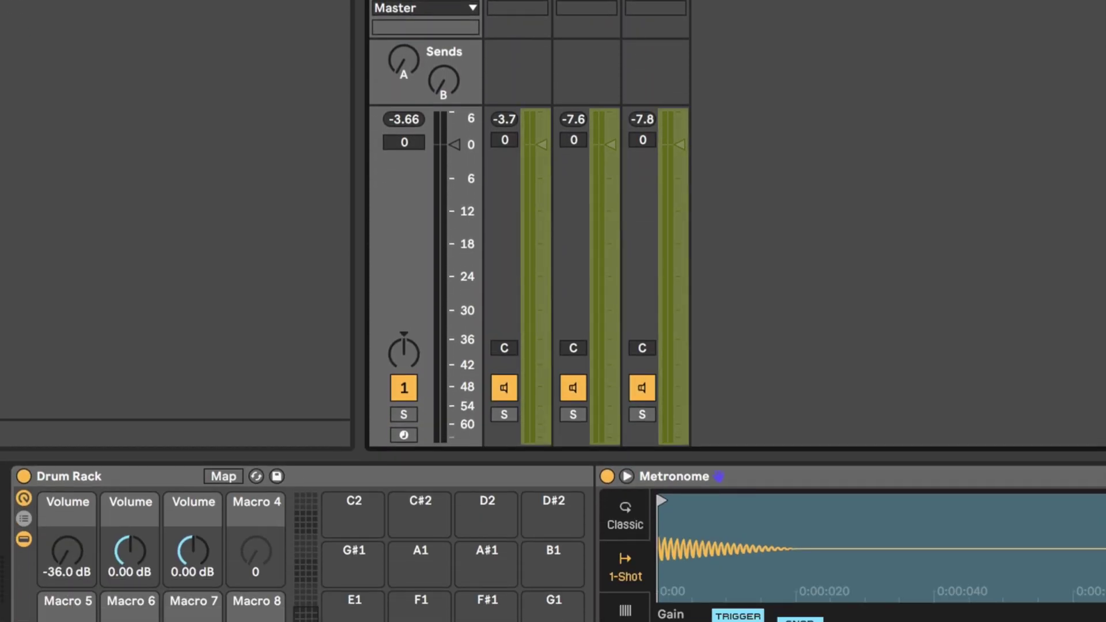
- Map the Accent, 1/4 Note and 1/8 Note chain volumes to Macros 1–3, then test the first macro
left_click(473, 251)
left_click(66, 573)
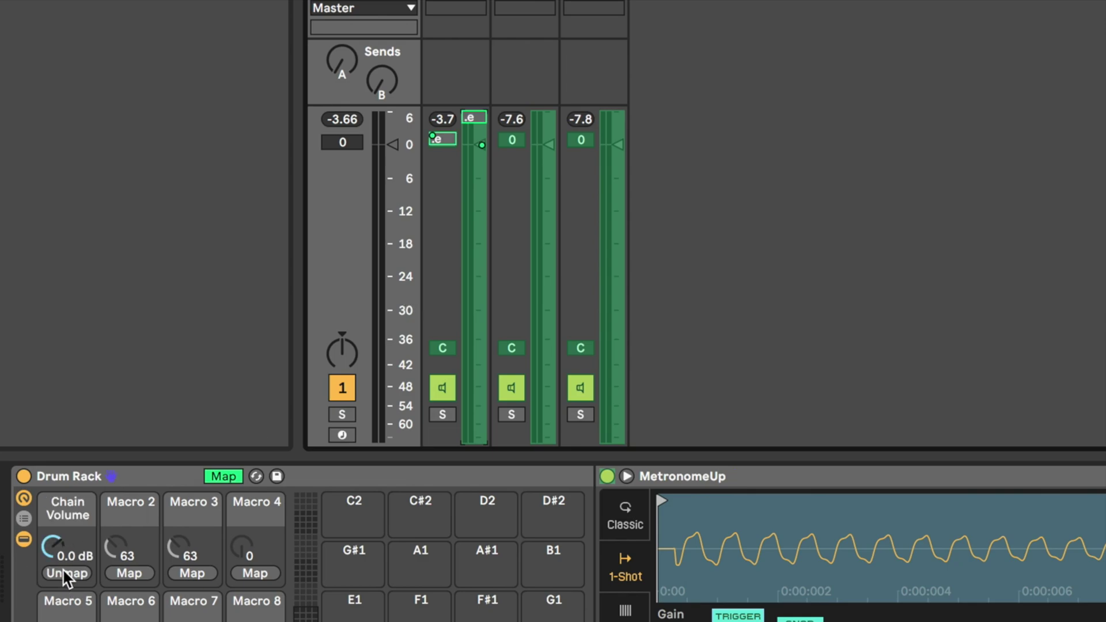
left_click(548, 301)
left_click(129, 573)
left_click(613, 300)
left_click(192, 573)
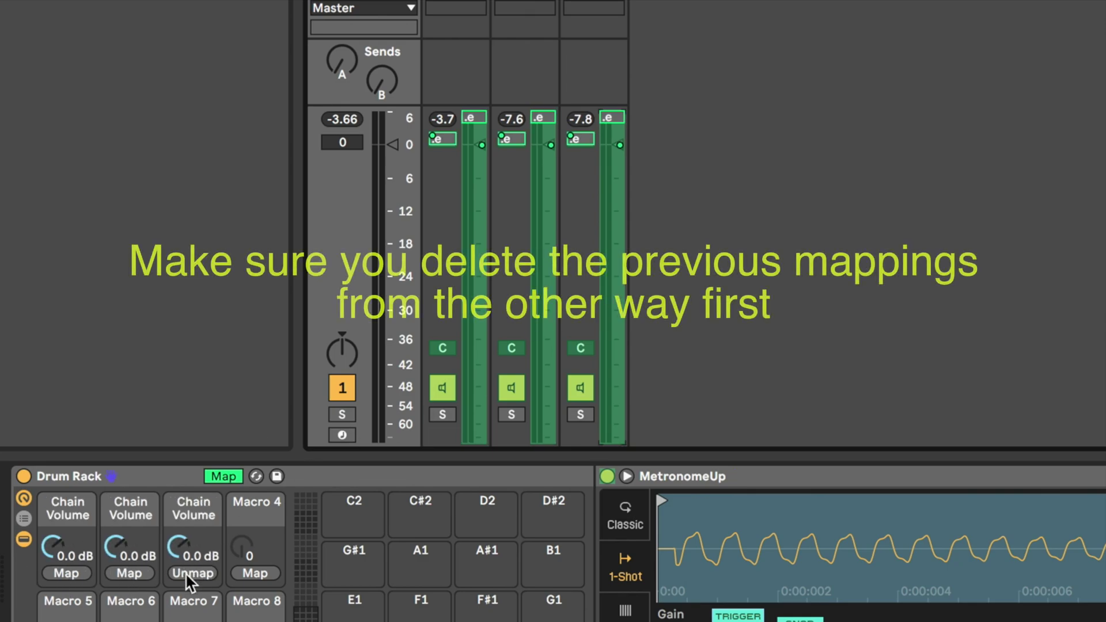
left_click(233, 476)
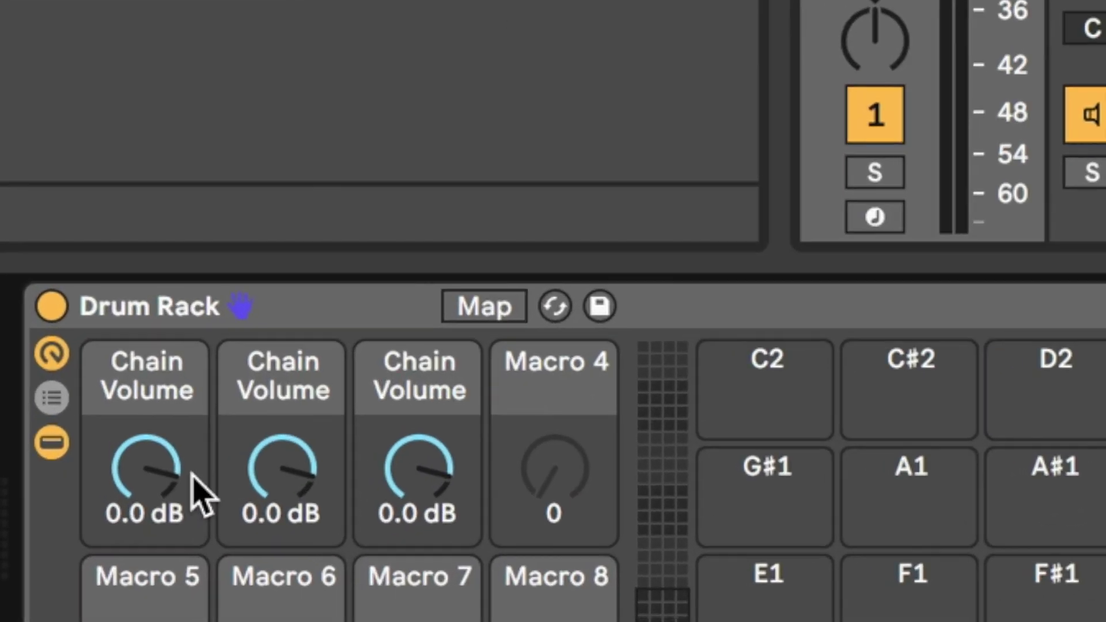
left_click_drag(65, 555, 64, 559)
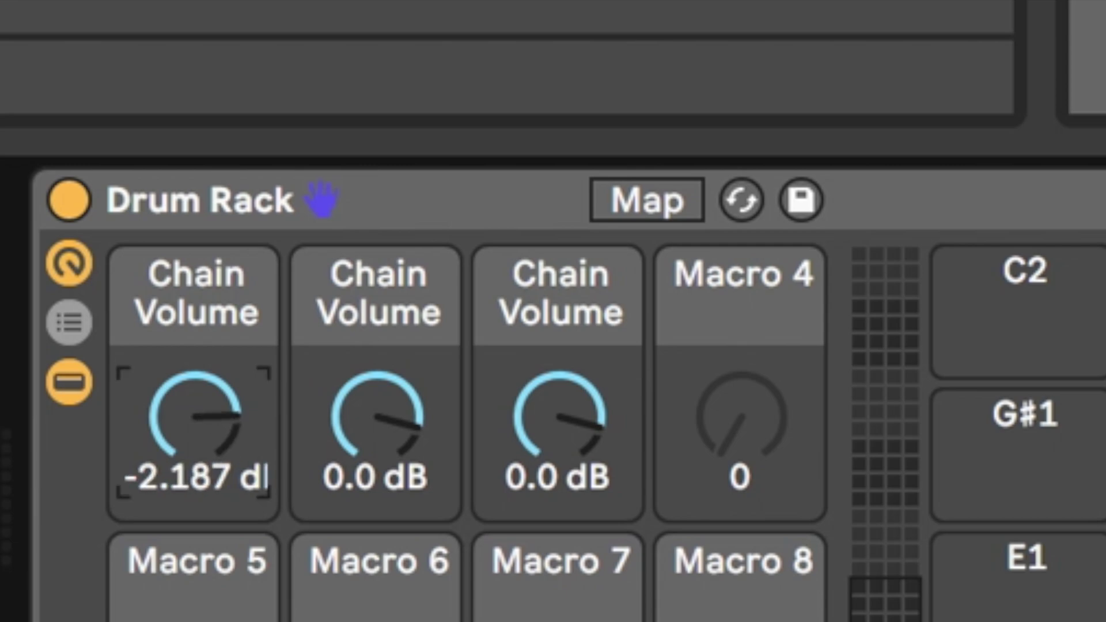
left_click_drag(196, 415, 196, 461)
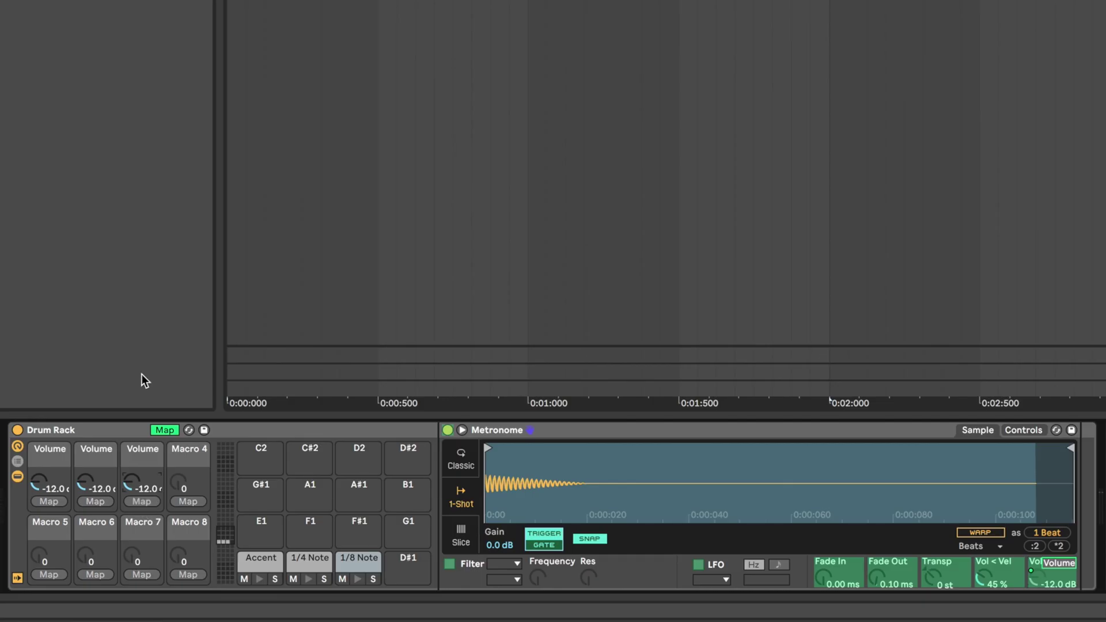
- Name the Drum Rack's first three macros Accent, 1/4 Note and 1/8 Note
left_click(164, 430)
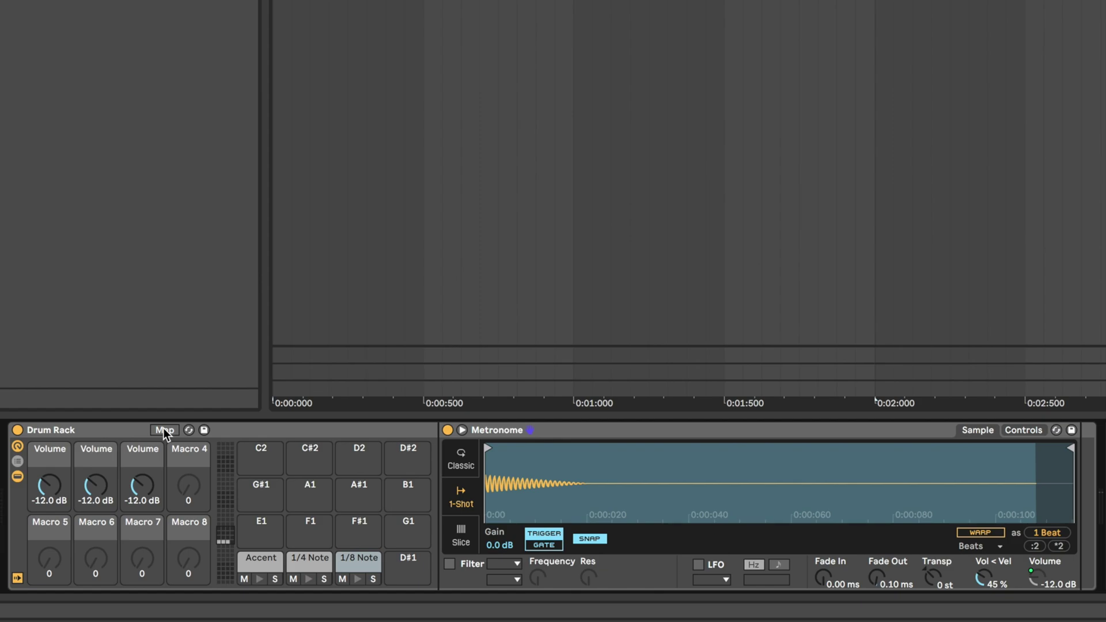
right_click(37, 458)
left_click(74, 339)
right_click(94, 449)
left_click(123, 330)
type("1/4 Note")
key("Return")
right_click(142, 449)
left_click(172, 322)
type("1/8 Note")
key("Return")
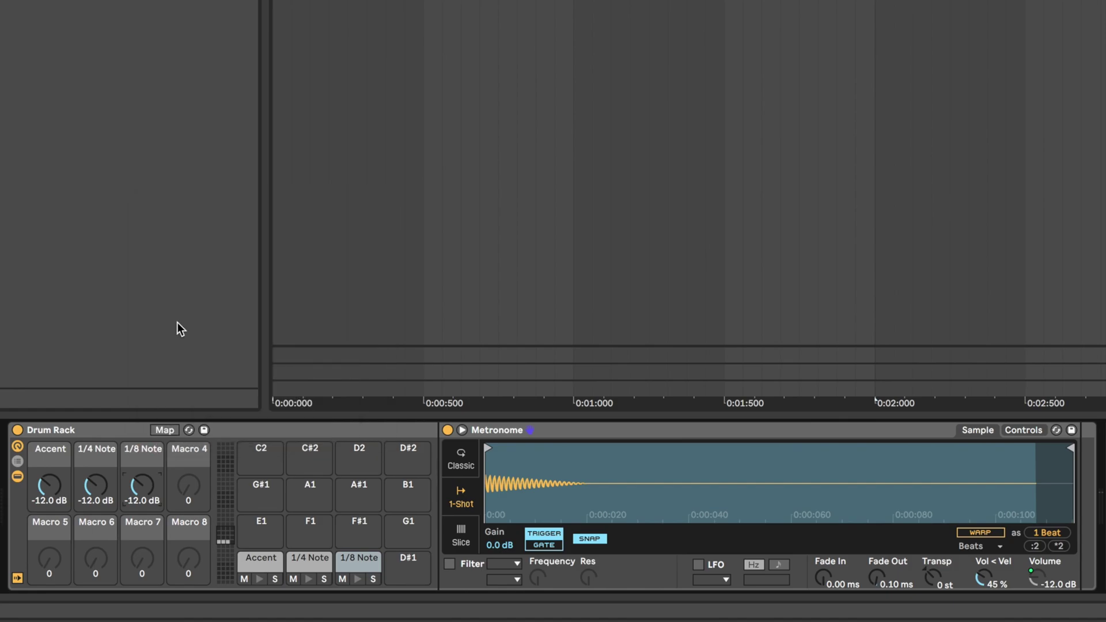
- Rename the Drum Rack to The Old Ticker and raise the 1/8 Note macro to 0 dB
left_click(53, 430)
key("ctrl+r")
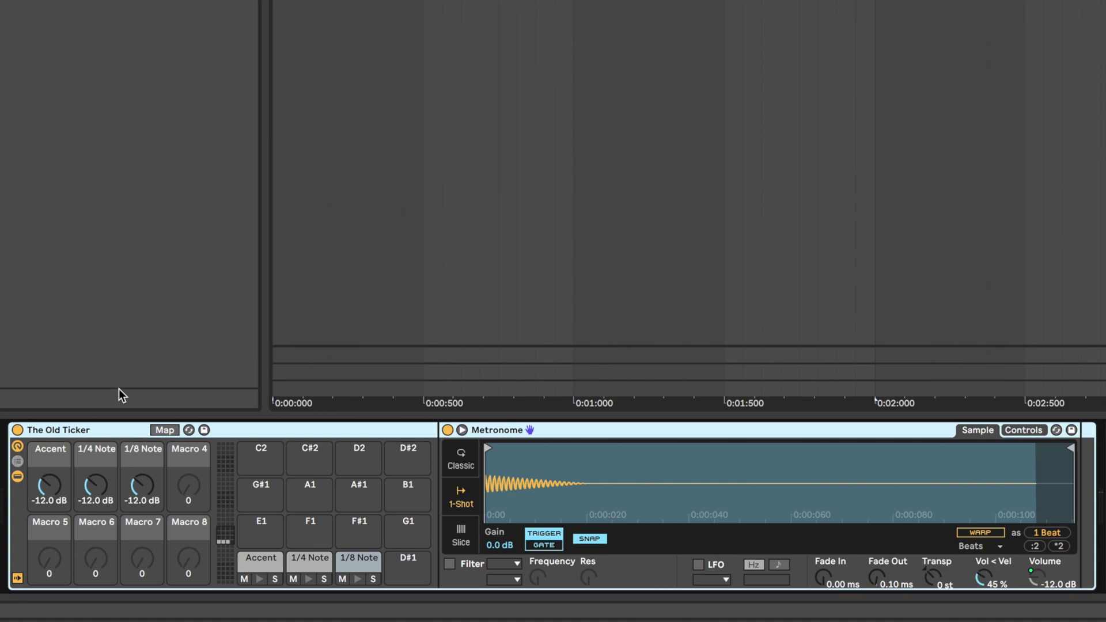
left_click(50, 486)
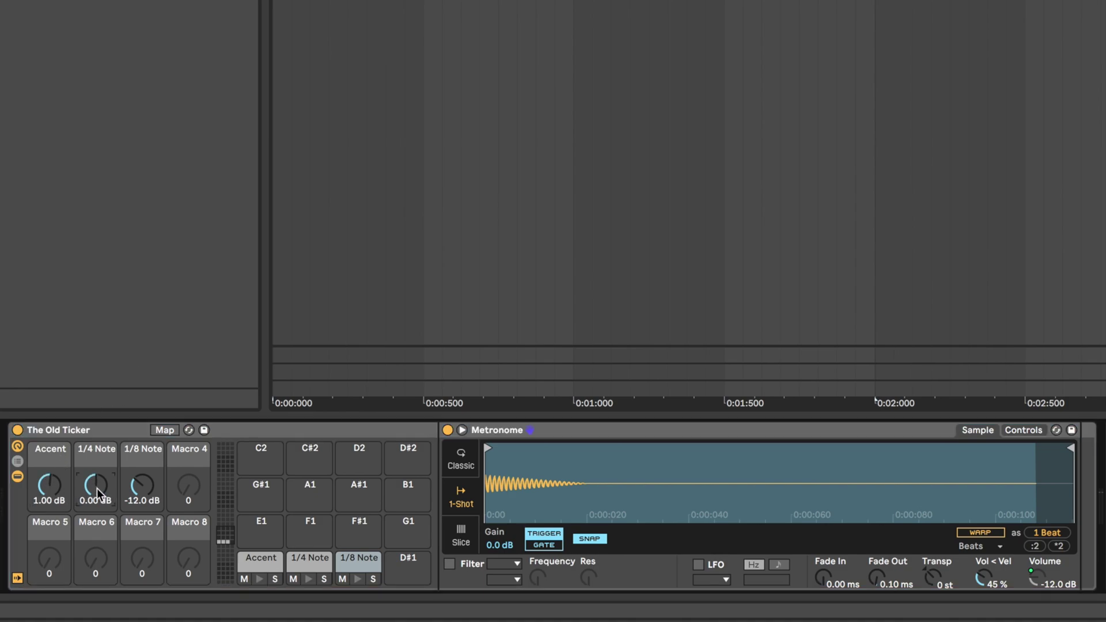
left_click_drag(142, 489, 142, 461)
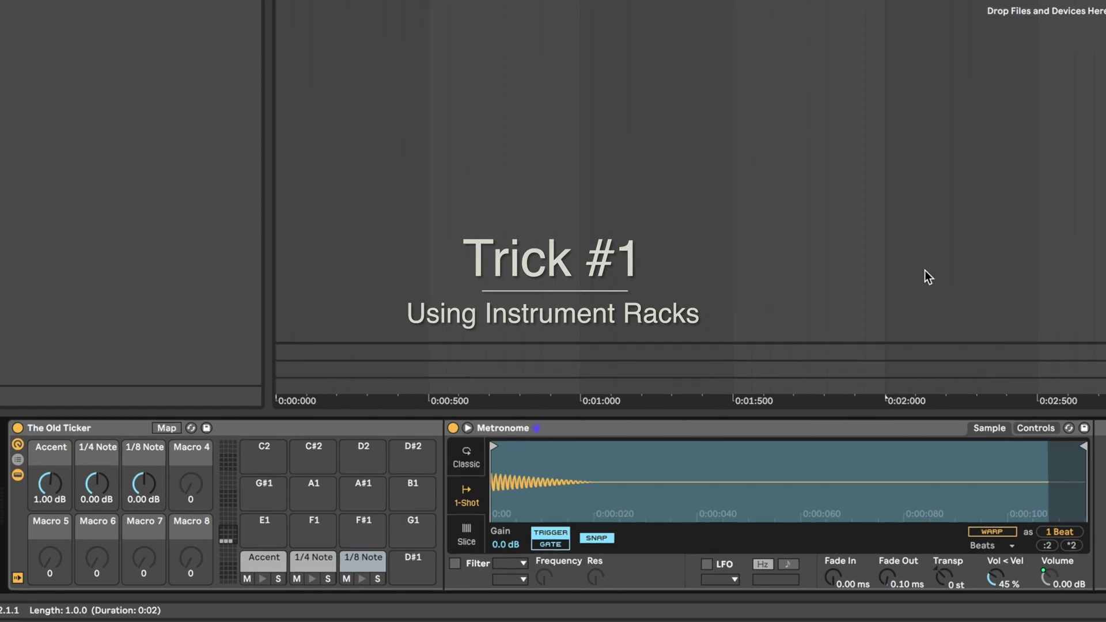
- Group The Old Ticker into a new Instrument Rack and duplicate its chain into three
right_click(84, 432)
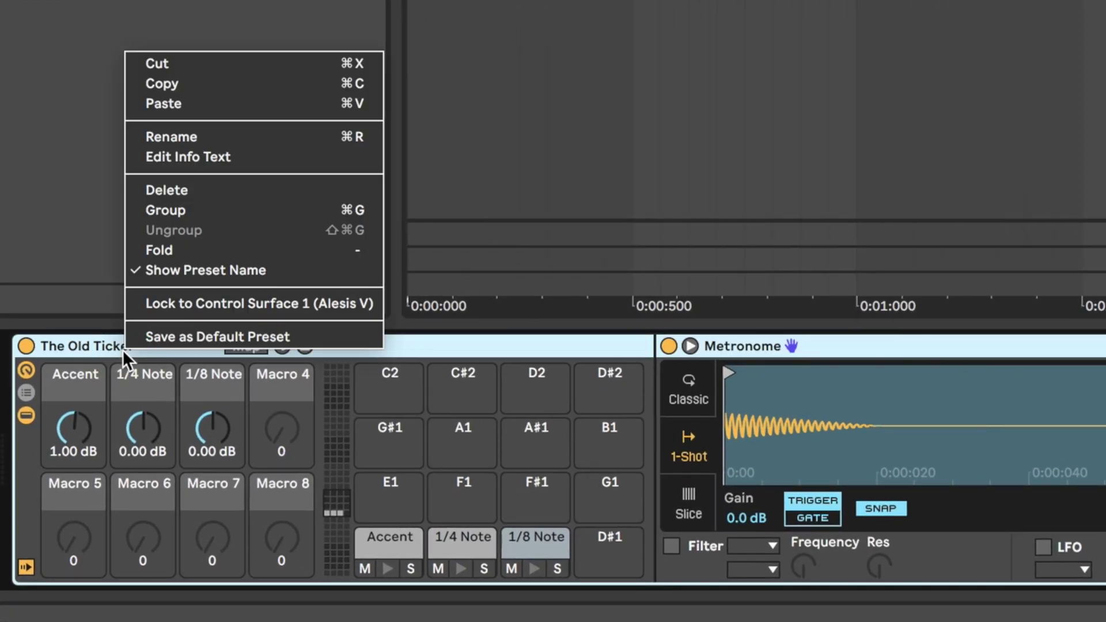
left_click(186, 211)
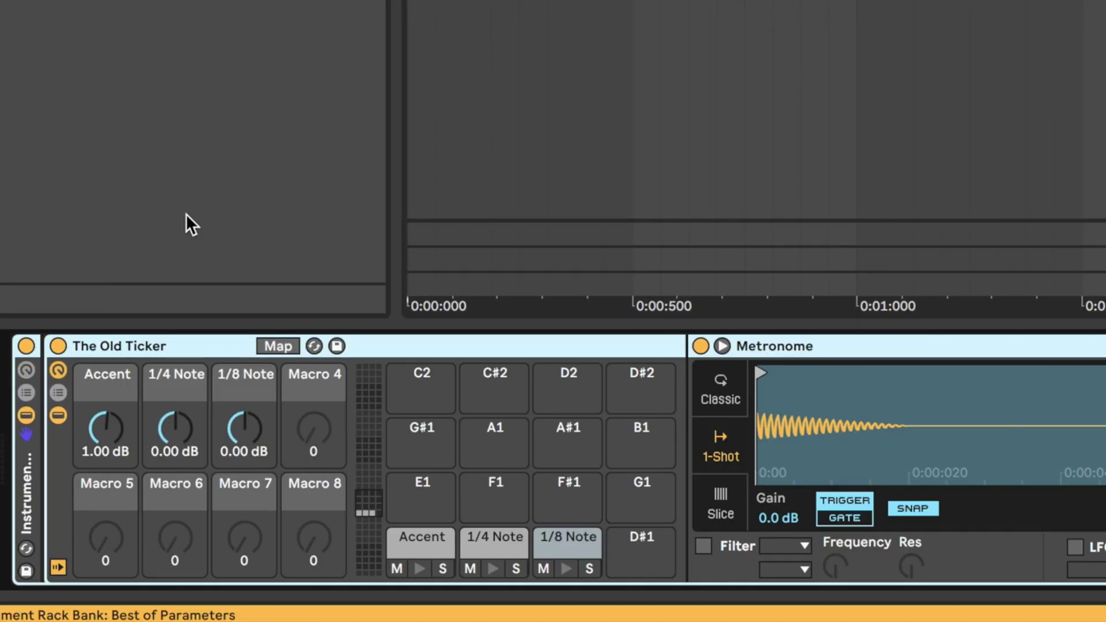
left_click(24, 394)
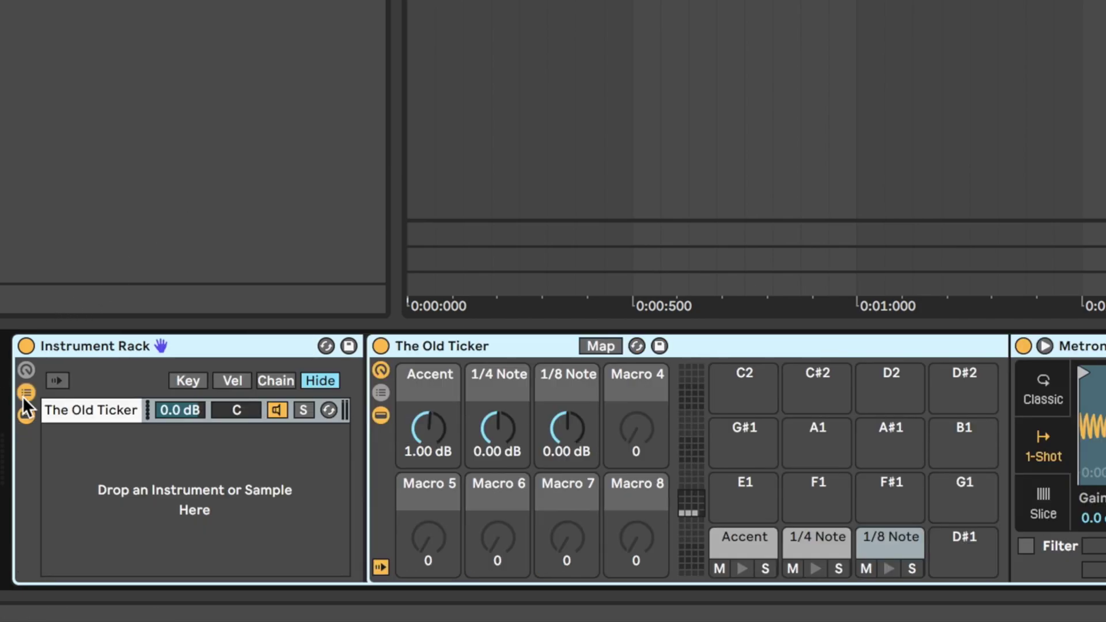
left_click(74, 413)
key("ctrl+d")
key("ctrl+d")
- Name the three chains Click 1, Click 2 and Click 3
key("ctrl+r")
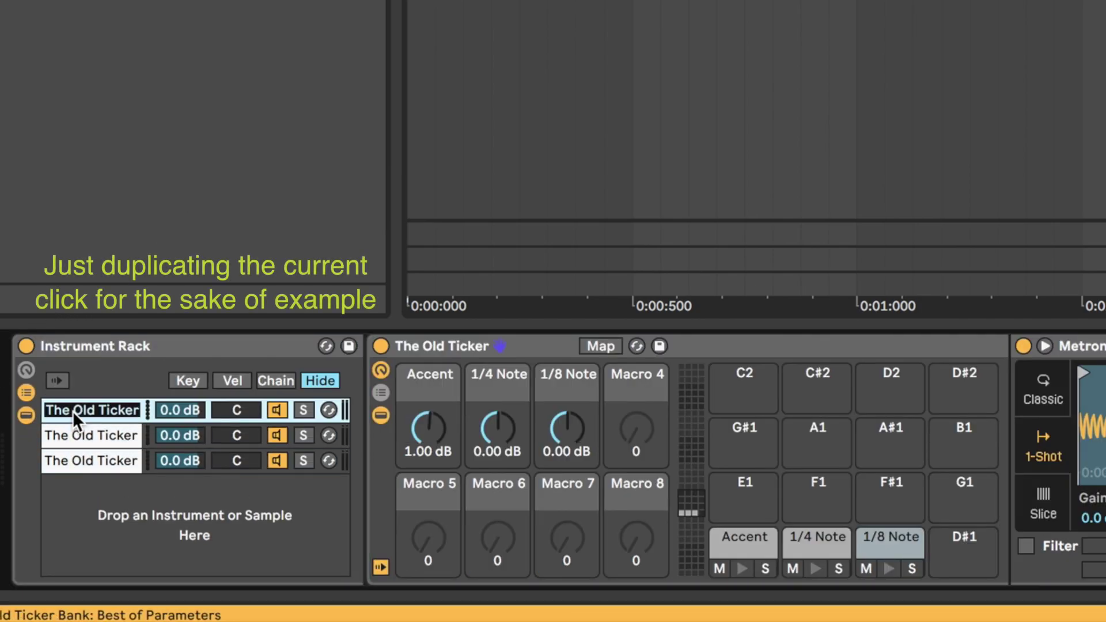
type("Click 1")
key("Return")
left_click(74, 431)
key("ctrl+r")
type("Click 2")
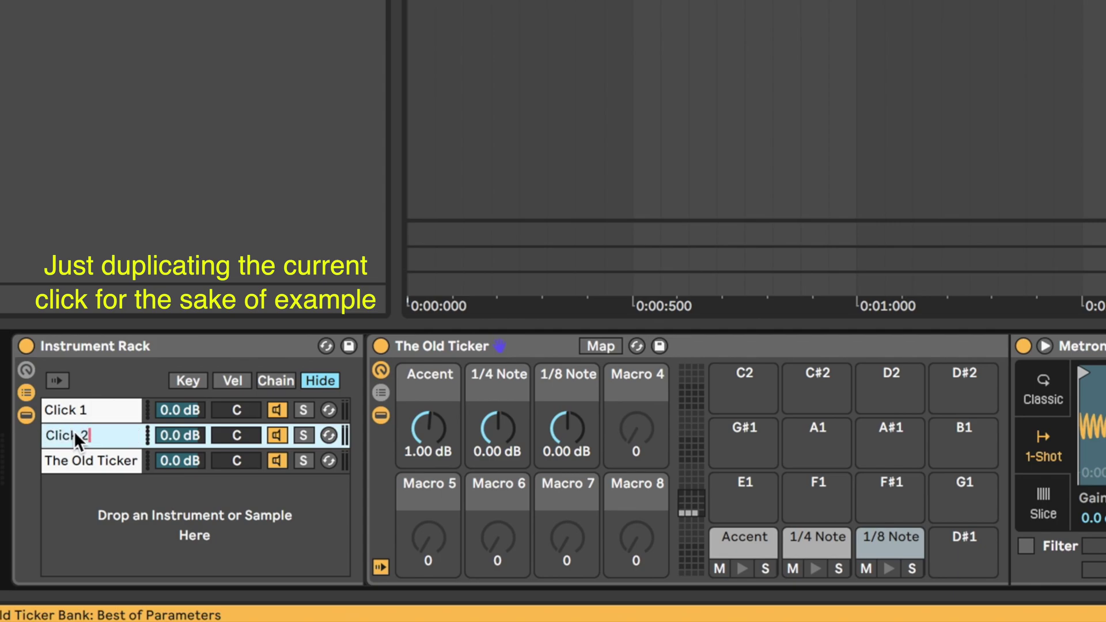
key("Return")
left_click(75, 456)
key("ctrl+r")
type("Click 3")
key("Return")
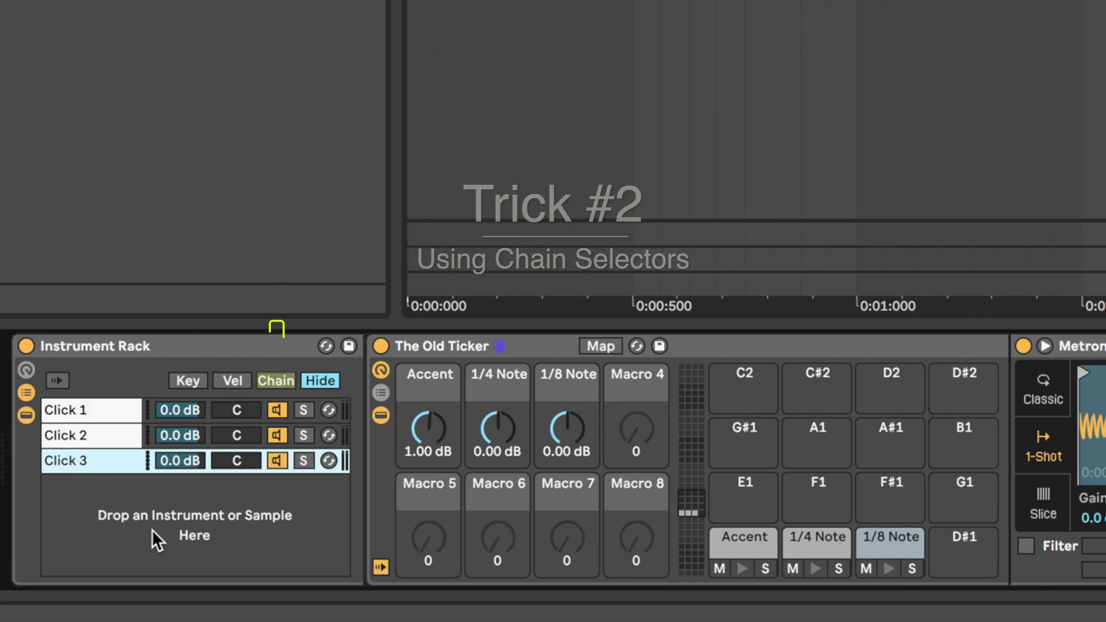
- Offset the chain-select zones so Click 1, Click 2 and Click 3 each get their own value
left_click(272, 381)
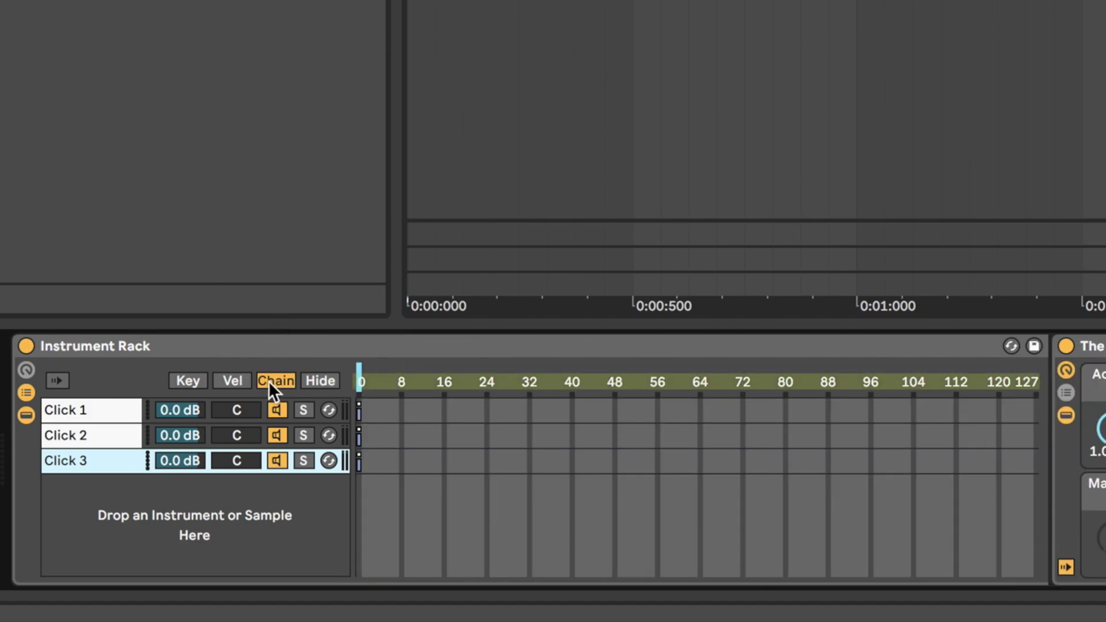
left_click(360, 410)
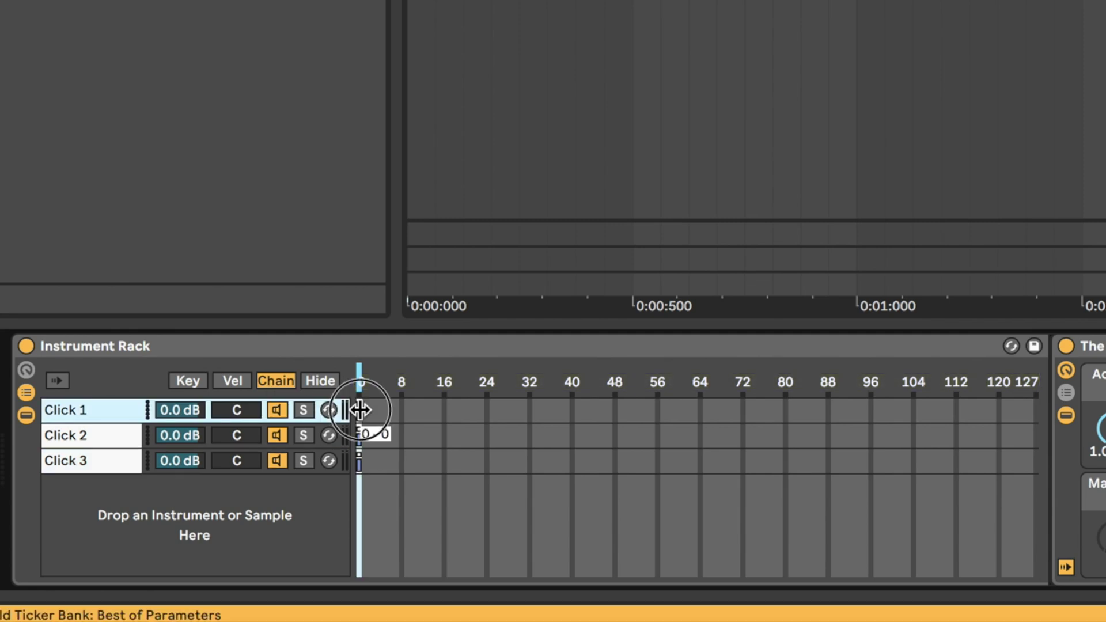
left_click_drag(360, 410, 375, 462)
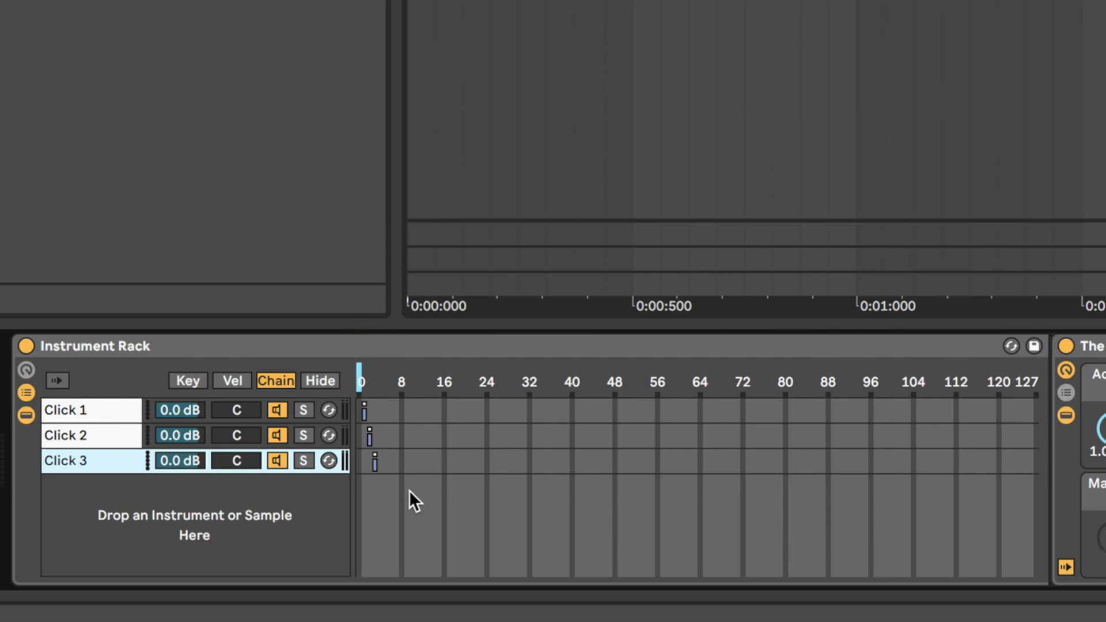
- Map the rack's first macro to the Chain Selector and sweep it to test switching
left_click(26, 369)
left_click(969, 347)
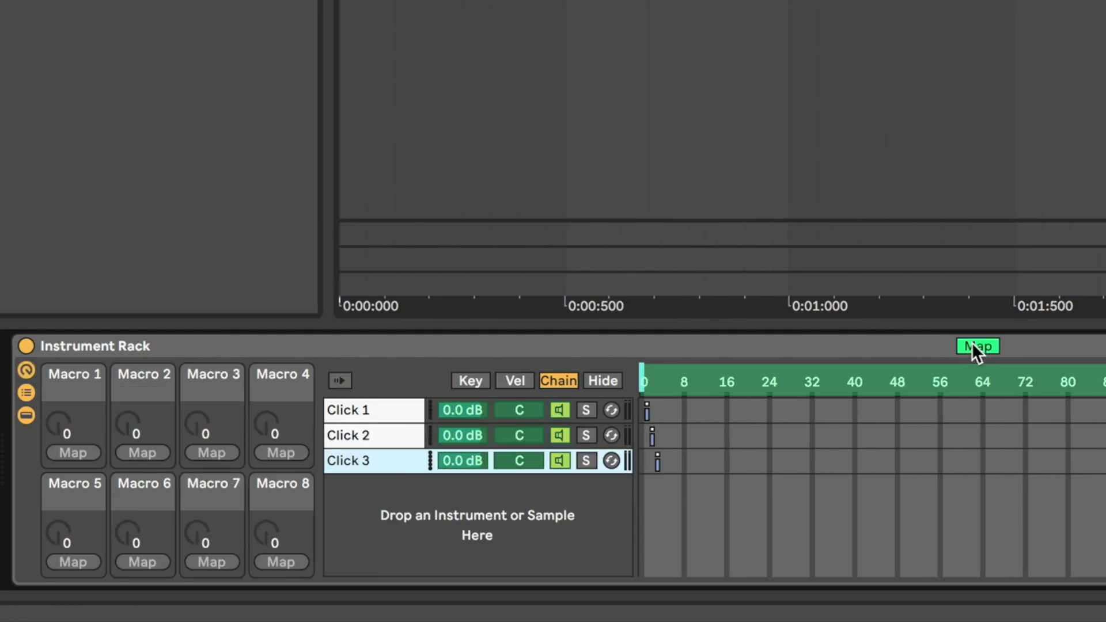
left_click(57, 454)
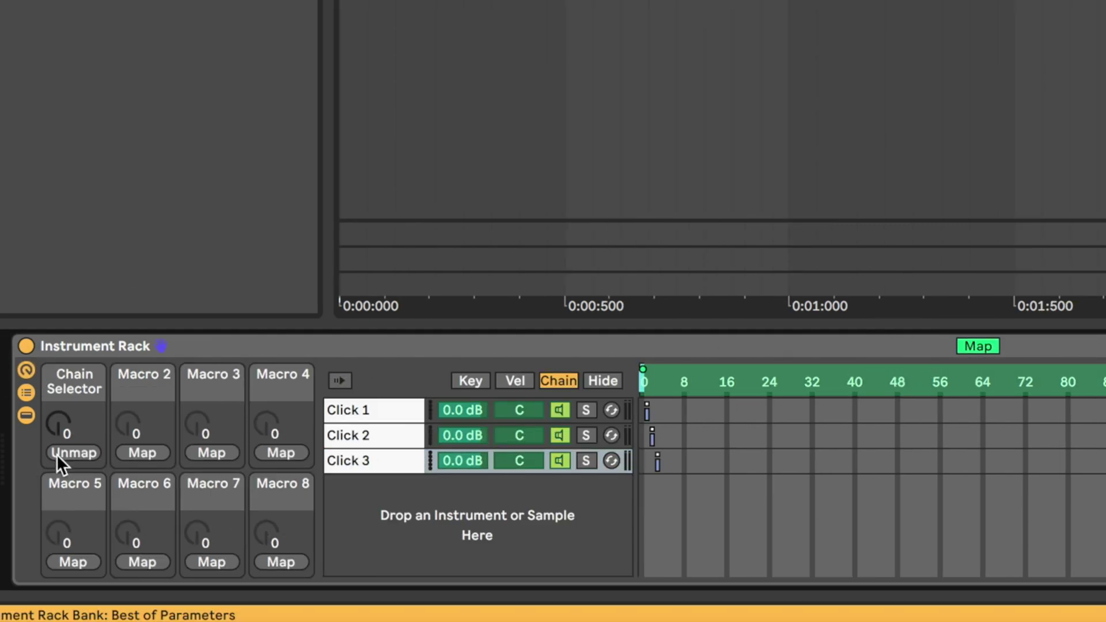
left_click(961, 346)
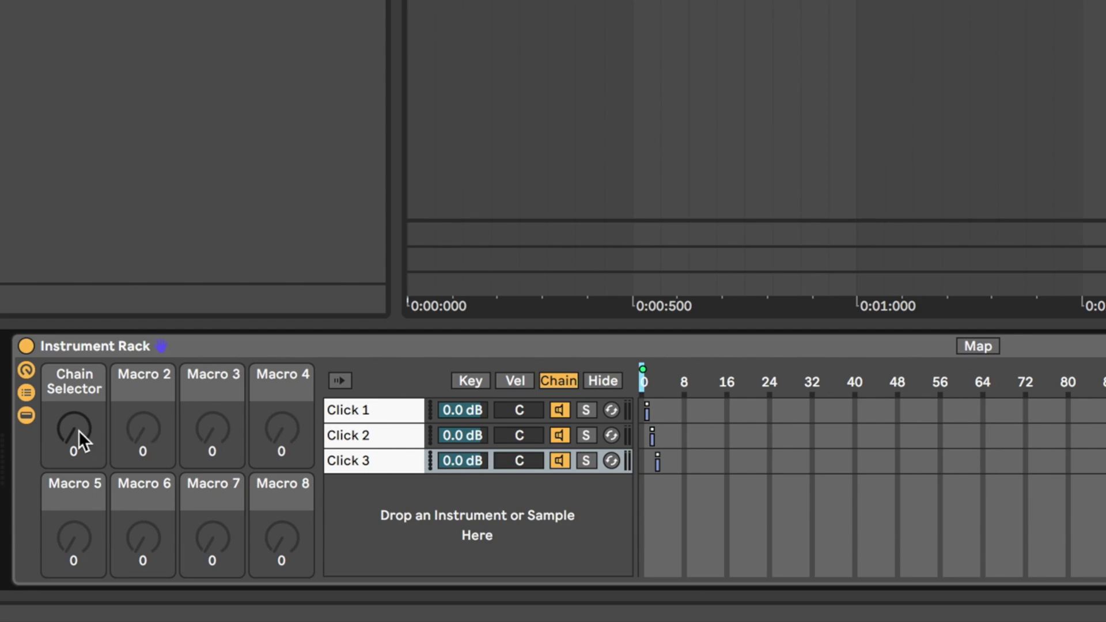
mouse_move(79, 431)
left_mouse_down()
mouse_move(78, 419)
mouse_move(83, 438)
left_mouse_up()
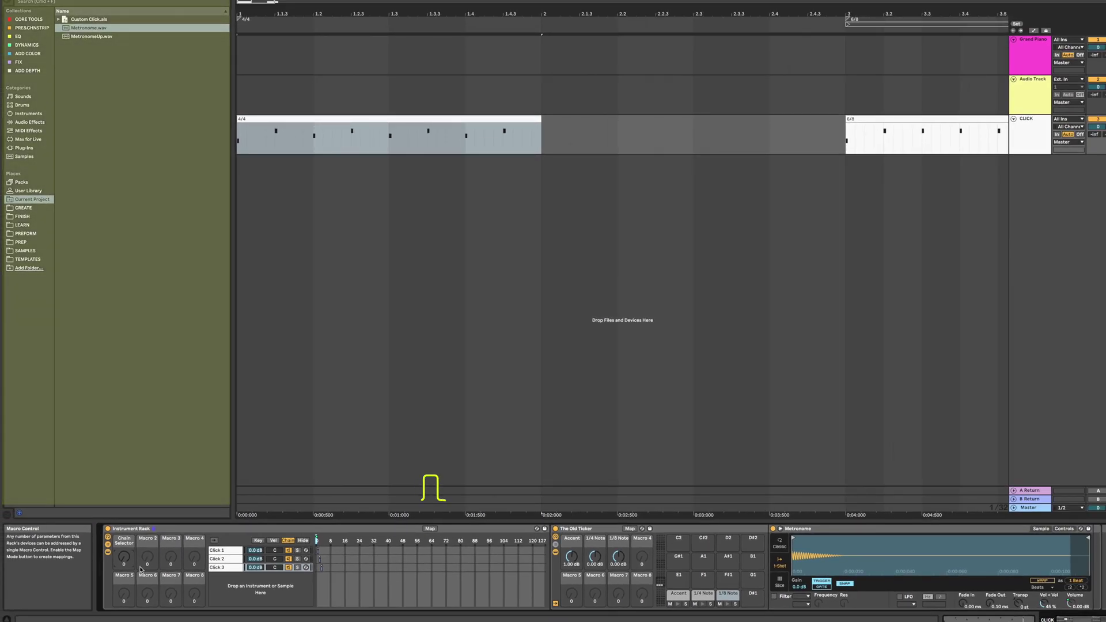
- Map all three Click chain volumes to Macro 2 and lower it to -4.394 dB
left_click(430, 529)
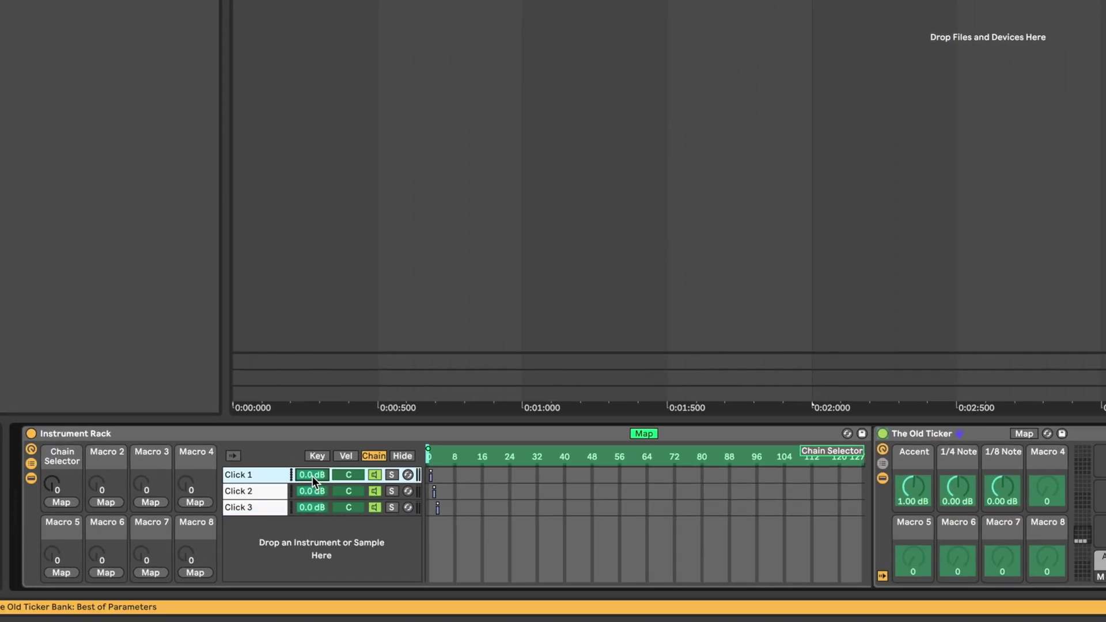
left_click(115, 502)
left_click(304, 495)
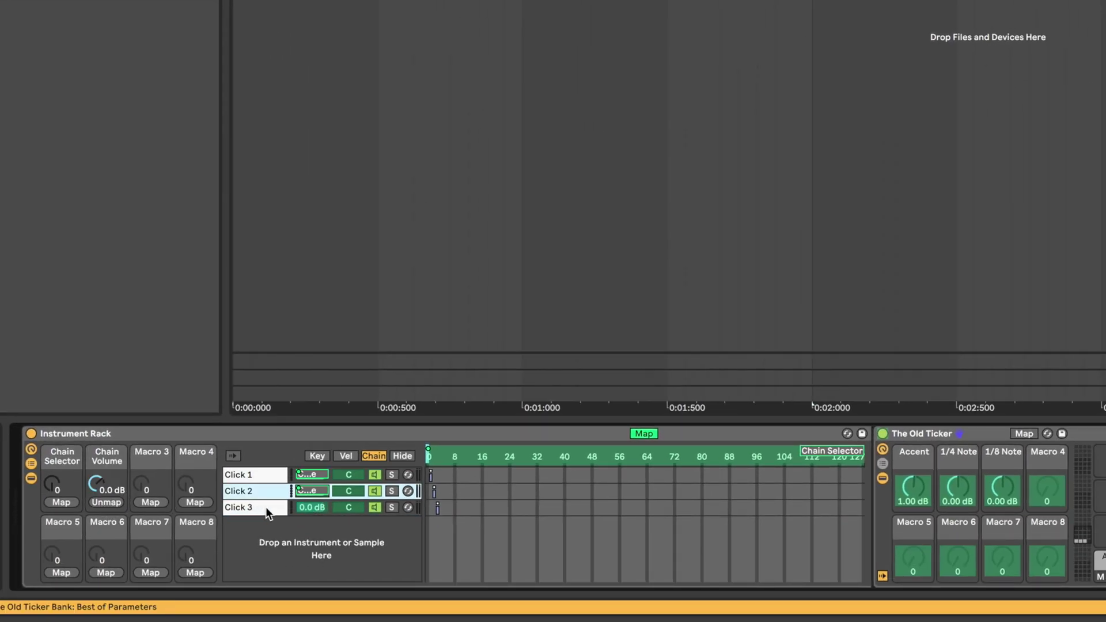
left_click(311, 507)
left_click(106, 502)
left_click(653, 434)
mouse_move(104, 487)
left_mouse_down()
mouse_move(104, 506)
mouse_move(103, 489)
left_mouse_up()
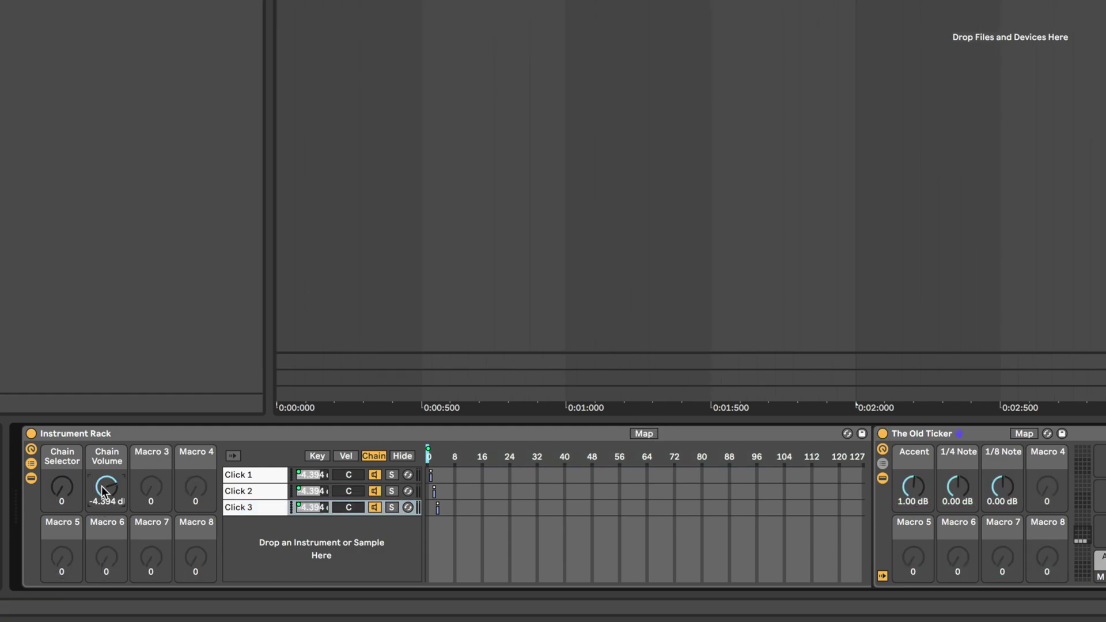
- Map The Old Ticker's Accent knob to Macro 3
left_click(647, 433)
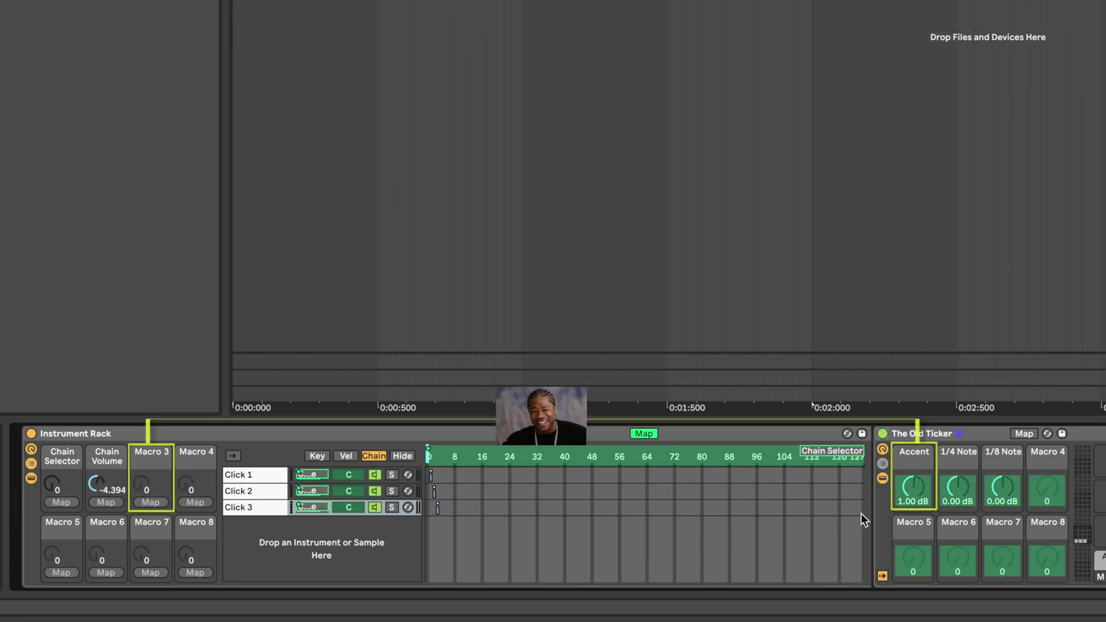
left_click(914, 491)
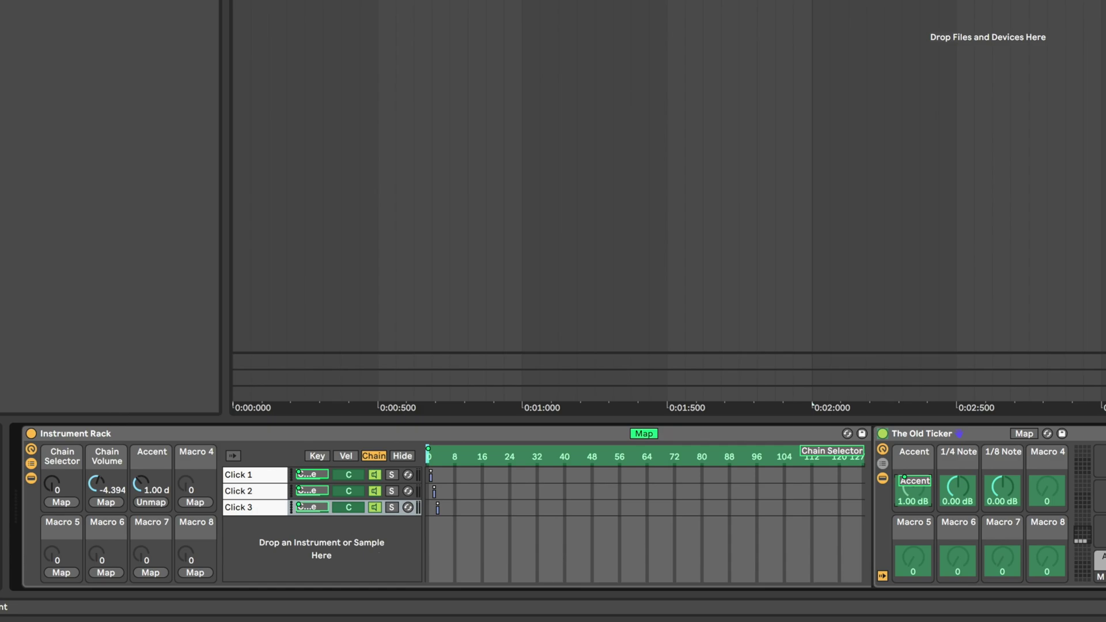
left_click(643, 435)
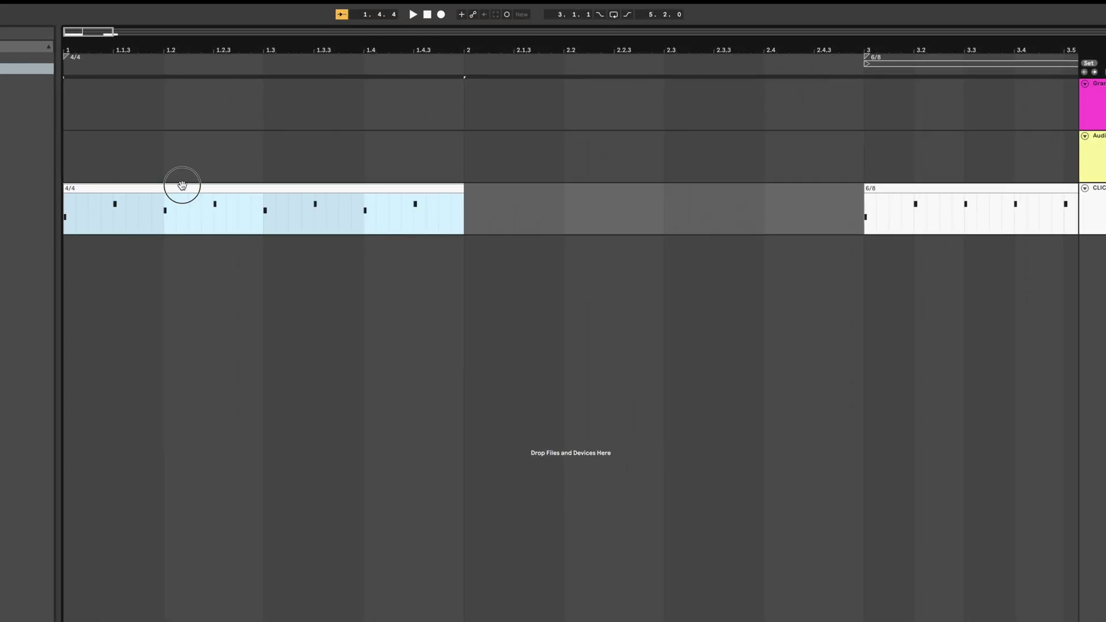
- Drag the 4/4 and 6/8 arrangement clips into the CLICK track's Session View slots
key("Tab")
left_click_drag(182, 185, 209, 50)
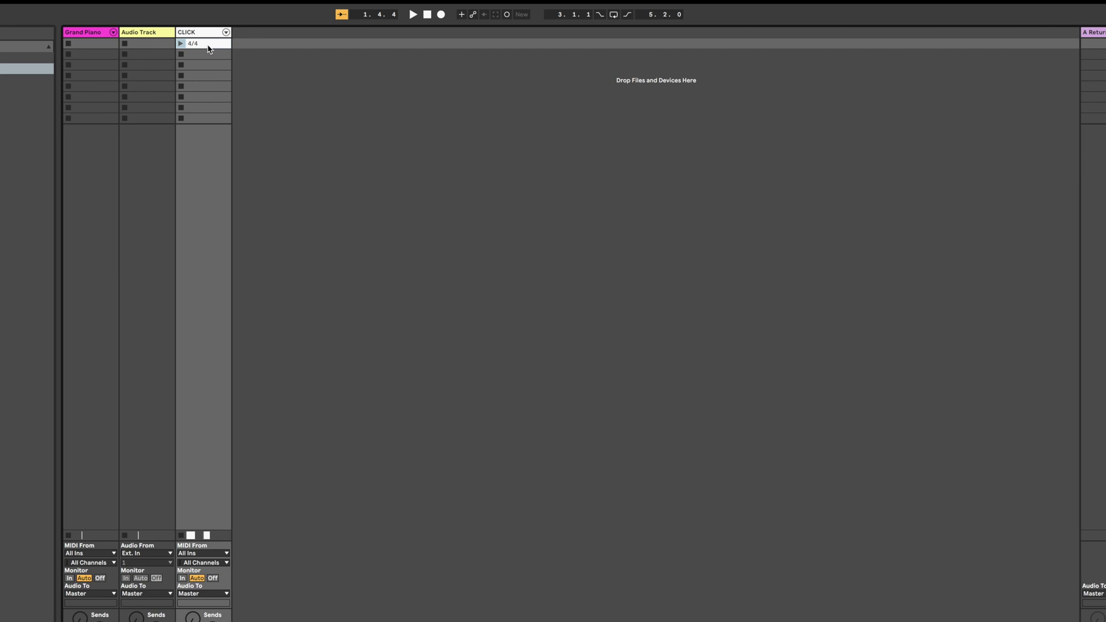
key("Tab")
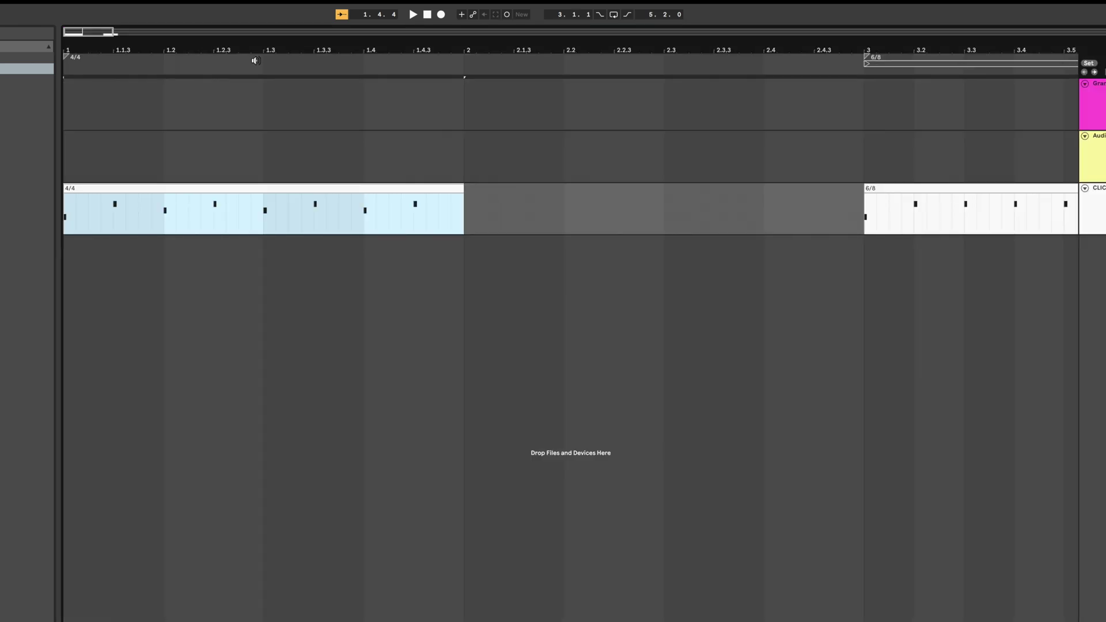
left_click_drag(899, 199, 195, 54)
key("Tab")
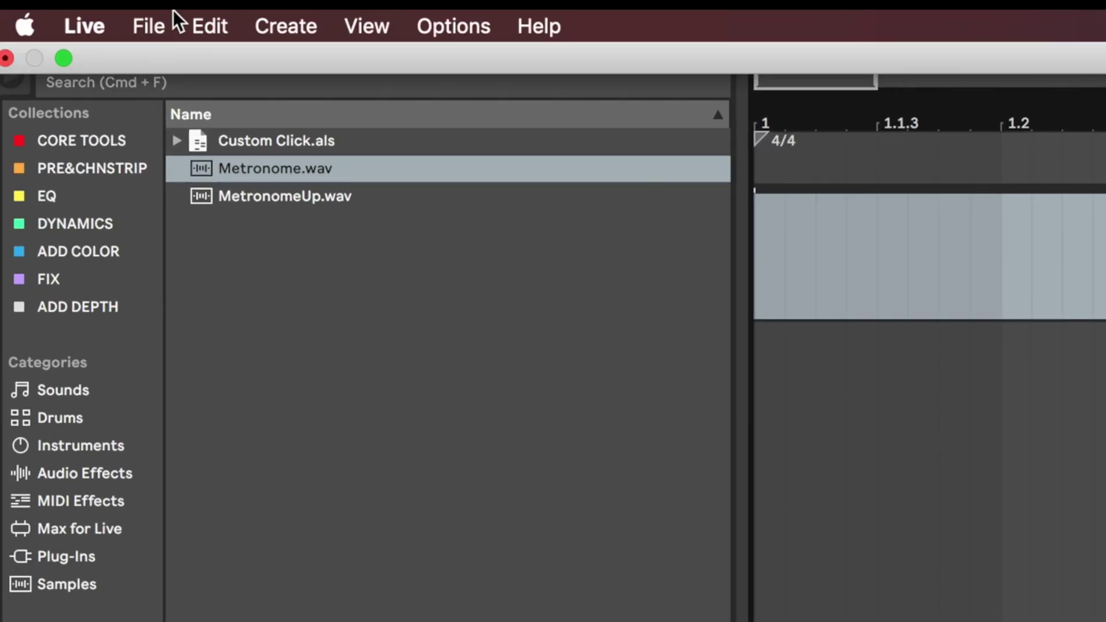
- Collect All and Save the set, copying its media into the project
left_click(154, 23)
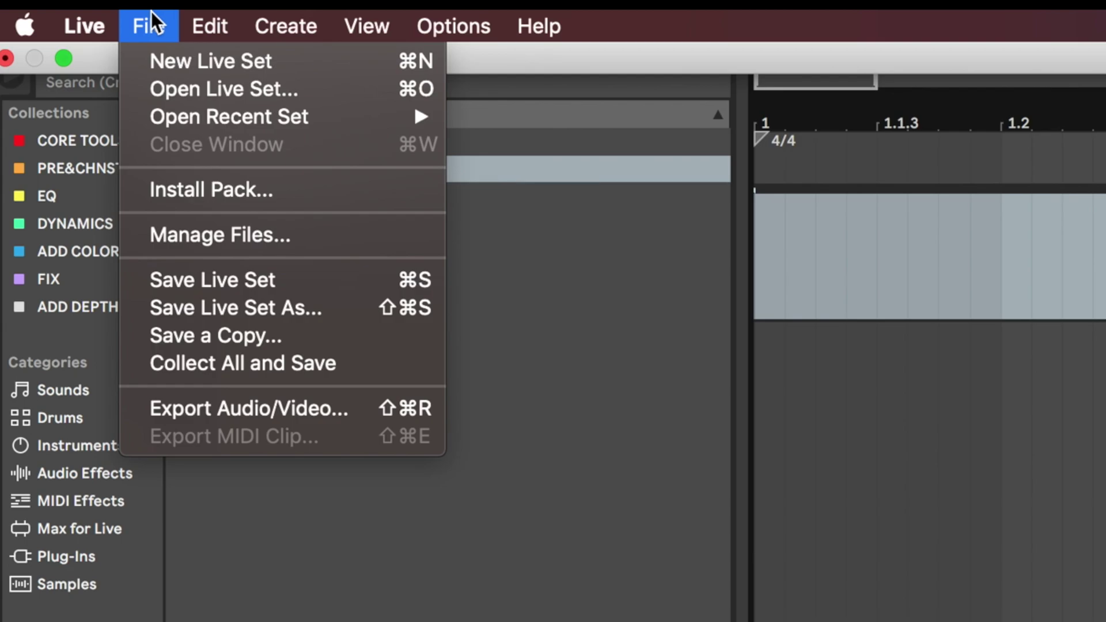
left_click(222, 361)
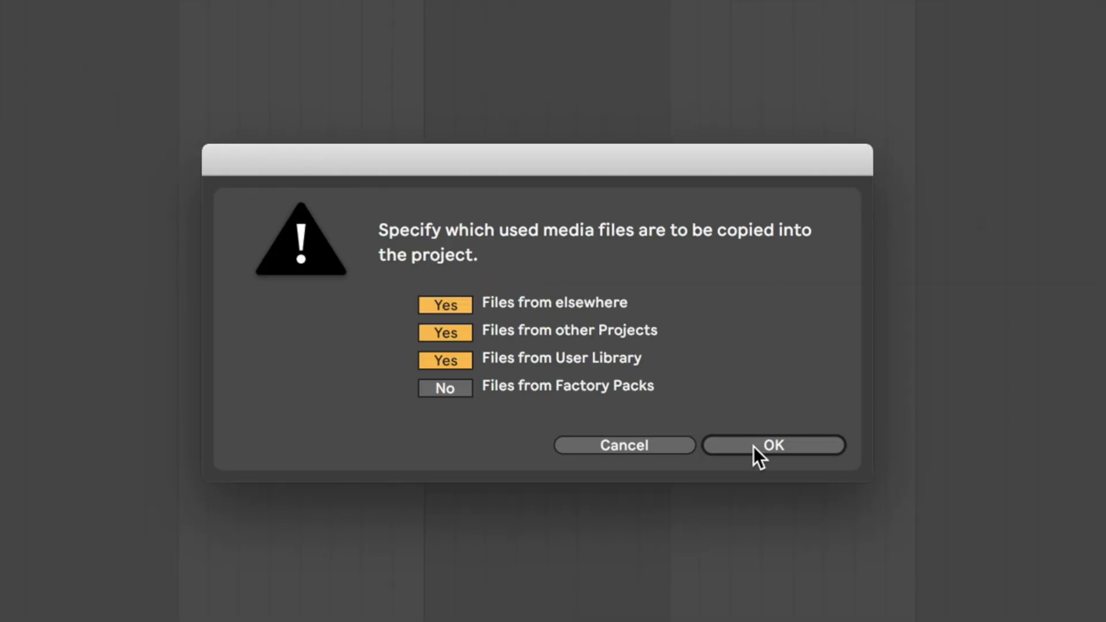
left_click(755, 446)
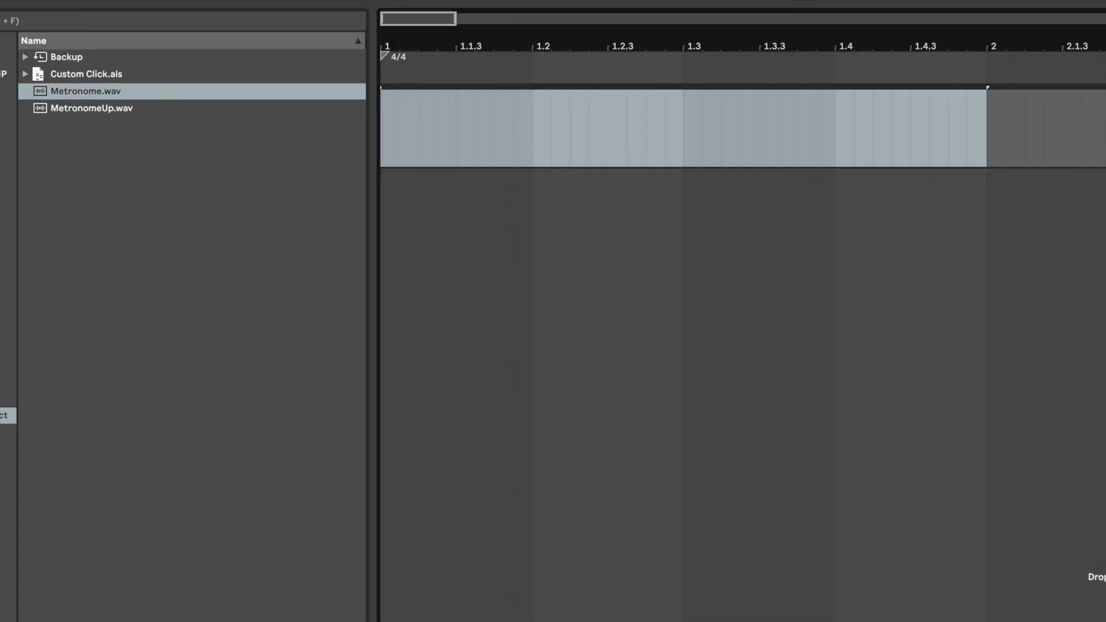
- Drag the 4/4 clip from Custom Click.als > CLICK onto bar 1 of the arrangement
left_click_drag(54, 74, 445, 248)
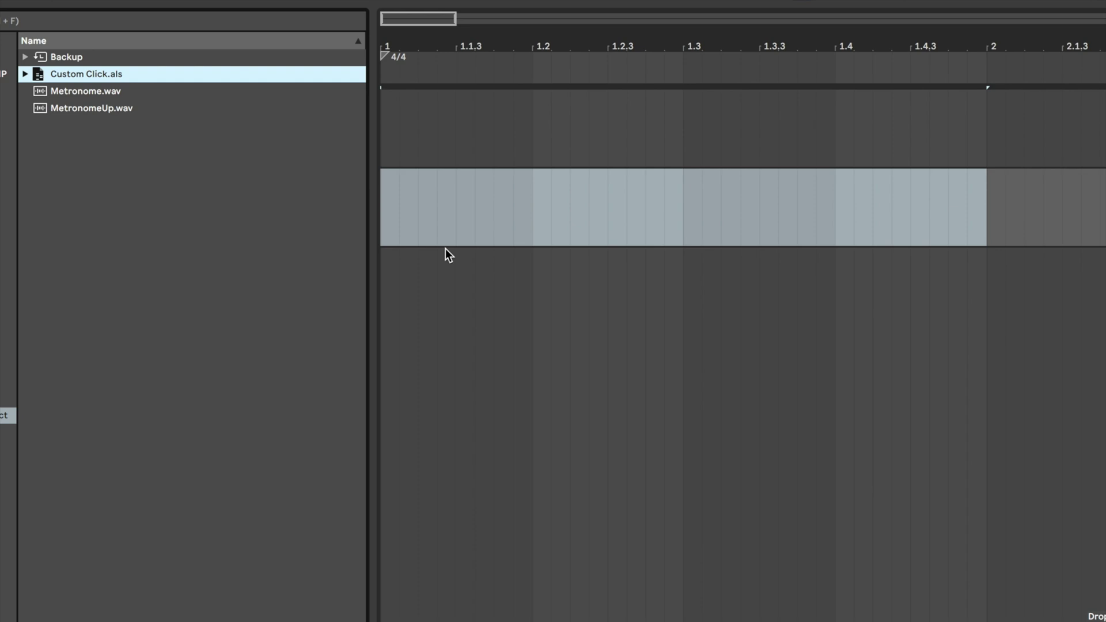
left_click(26, 74)
left_click(35, 92)
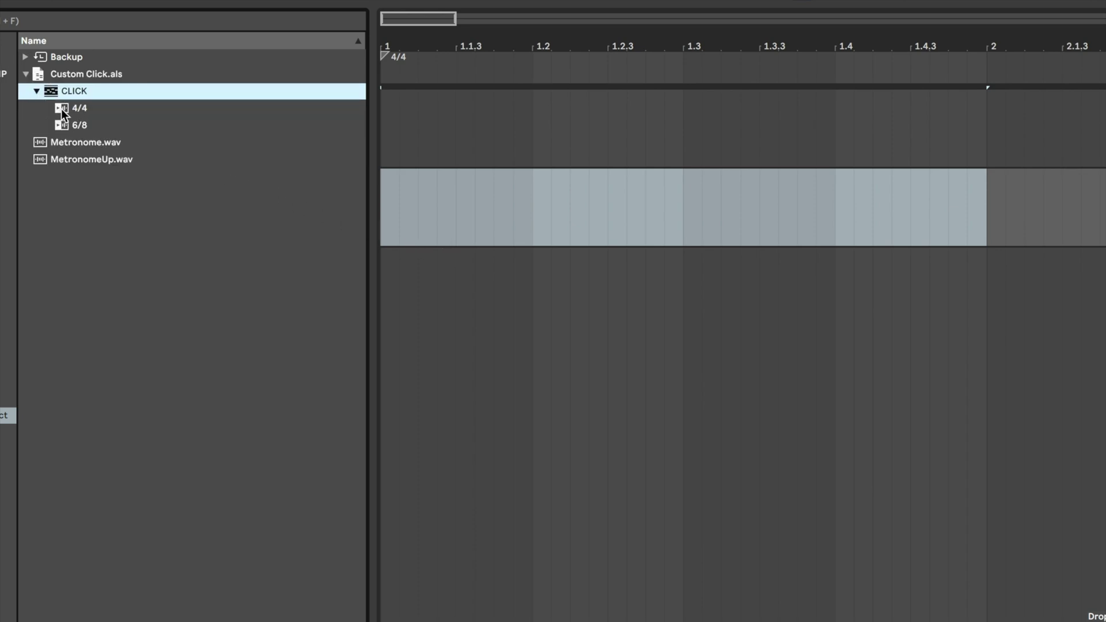
left_click_drag(61, 109, 386, 218)
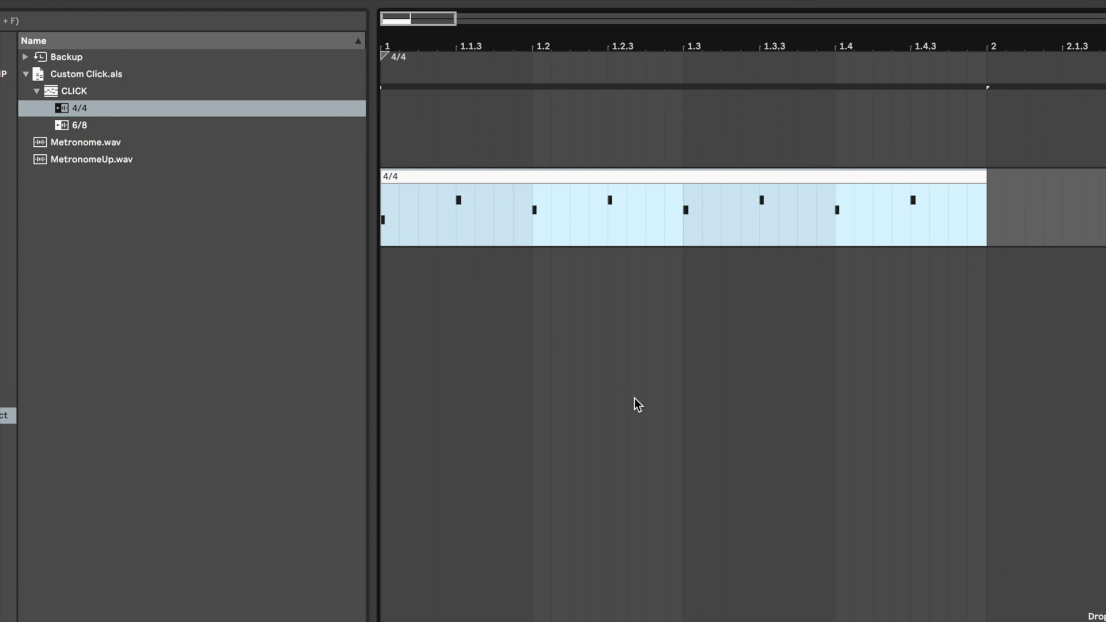